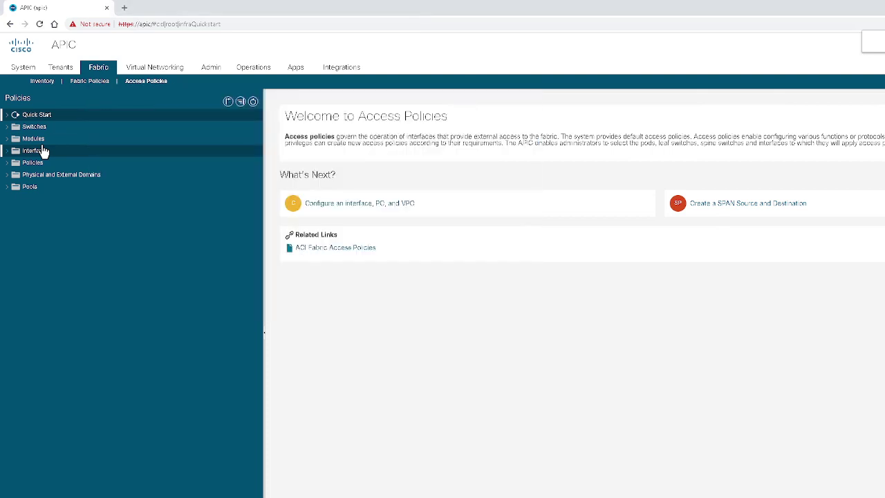
{"action": "key", "text": "super"}
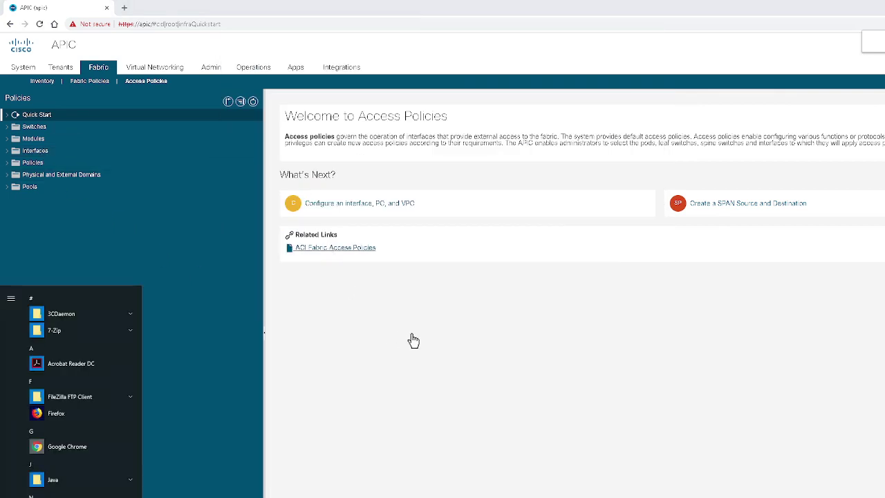
{"action": "left_click", "coordinate": [412, 340]}
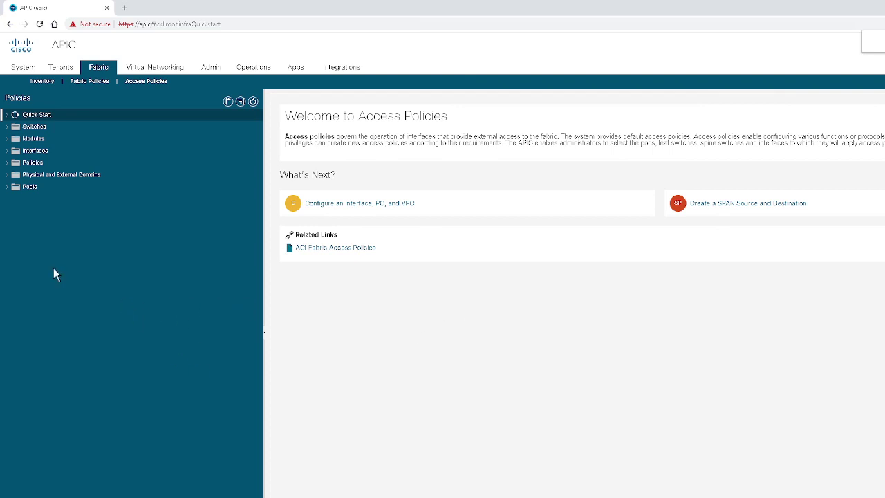
Look through the Switch policy types under Policies and expand the Interface policy types.
{"action": "left_click", "coordinate": [9, 166]}
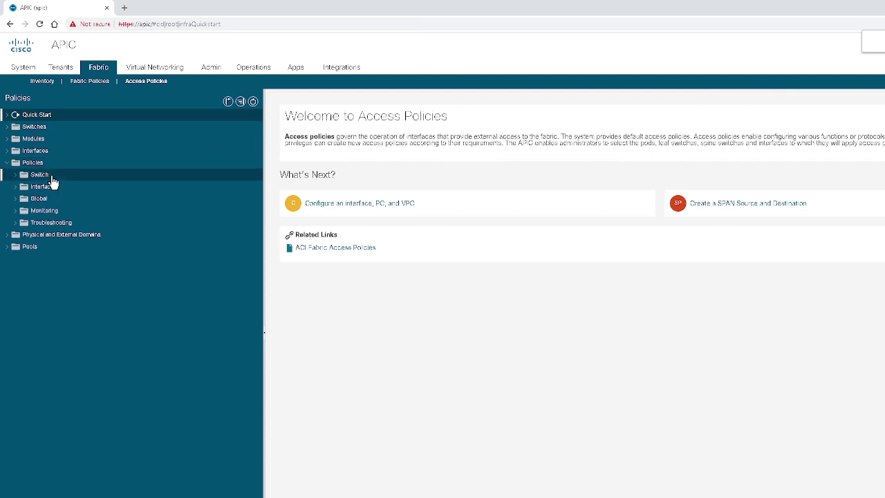
{"action": "left_click", "coordinate": [15, 174]}
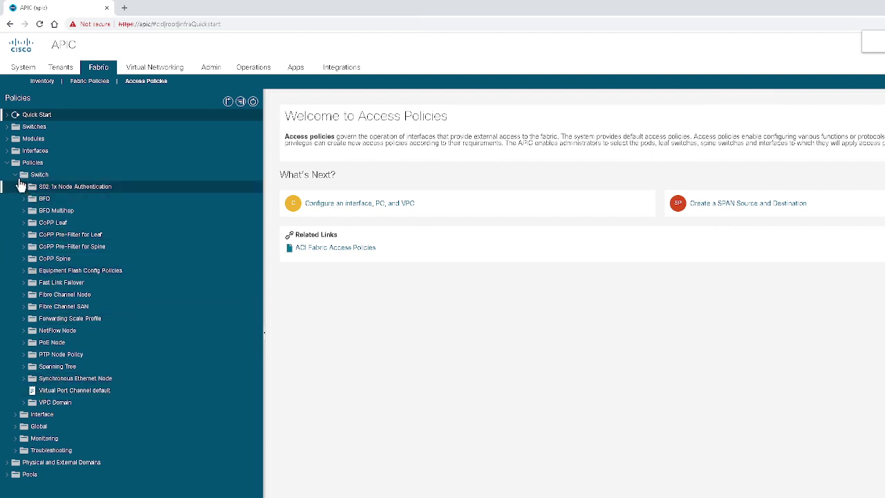
{"action": "left_click", "coordinate": [16, 177]}
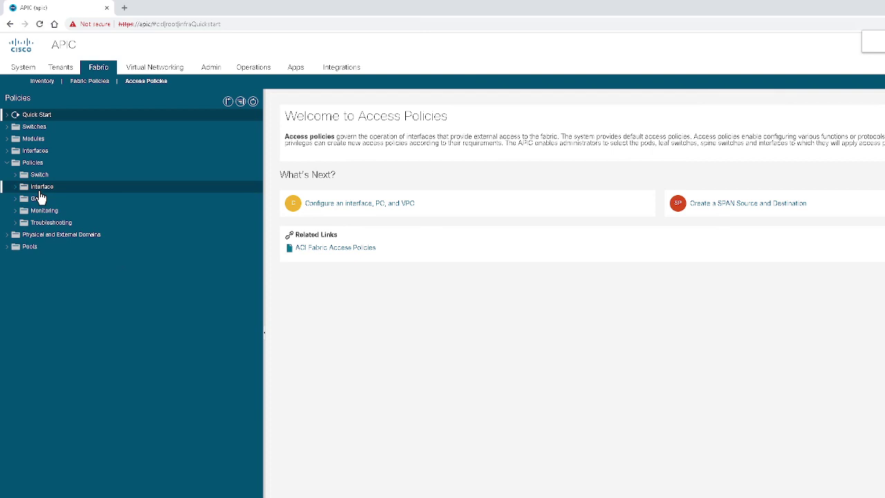
{"action": "left_click", "coordinate": [39, 191]}
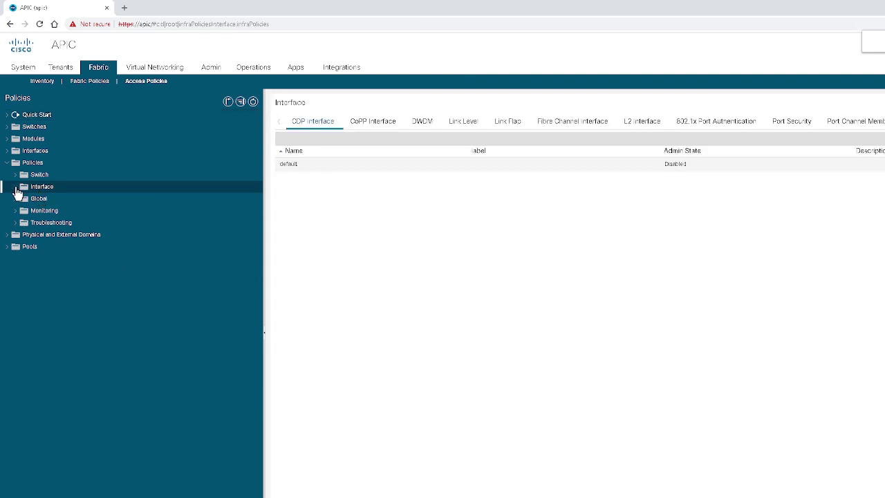
{"action": "left_click", "coordinate": [16, 189]}
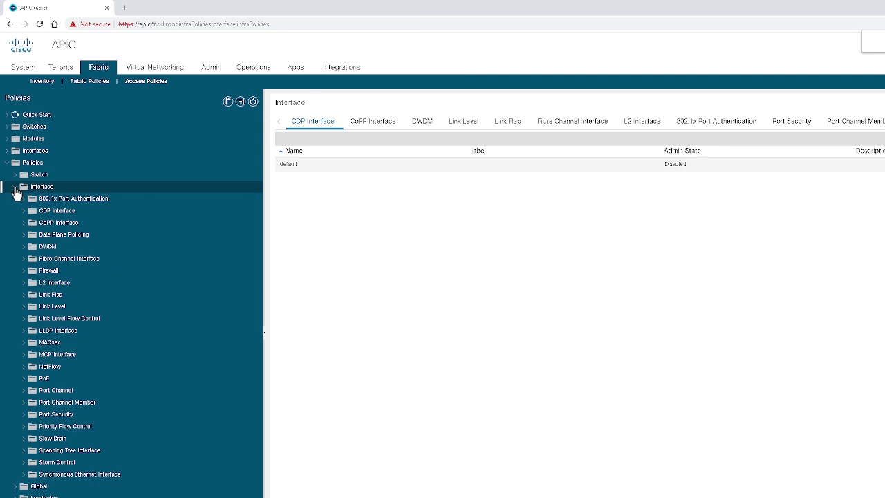
Create a CDP interface policy named CDP_ENABLE with the admin state enabled.
{"action": "left_click", "coordinate": [61, 214]}
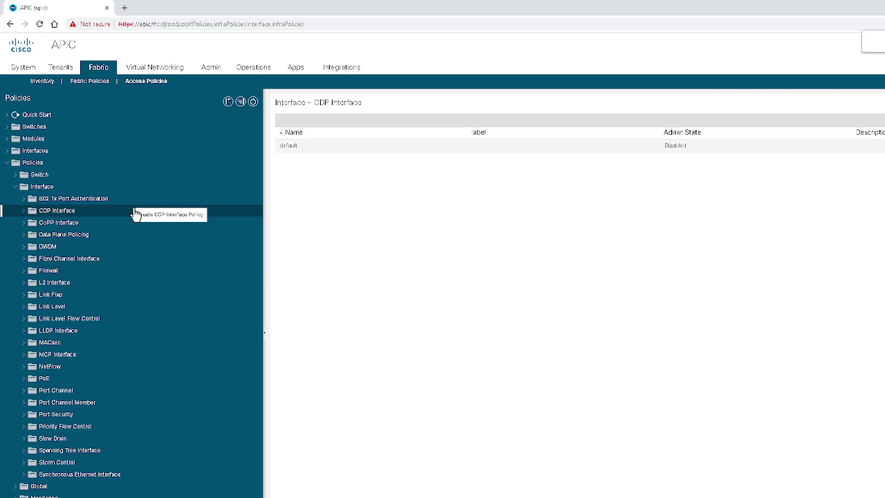
{"action": "right_click", "coordinate": [109, 211]}
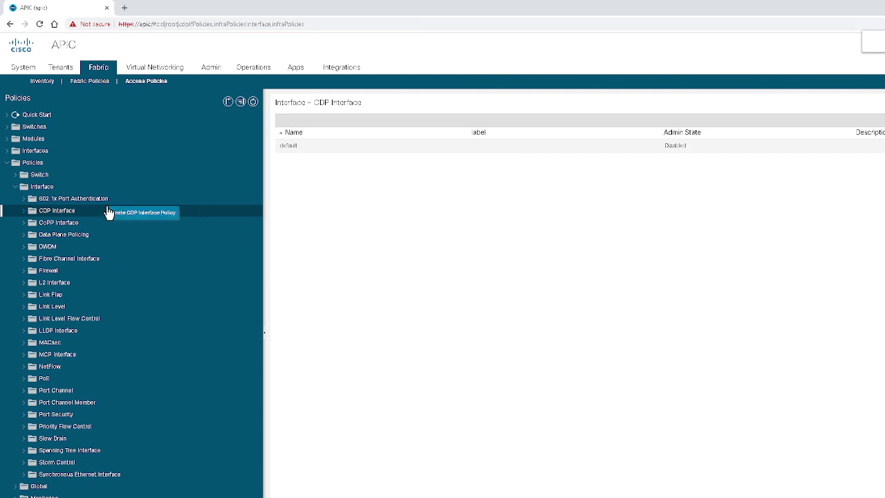
{"action": "left_click", "coordinate": [124, 218]}
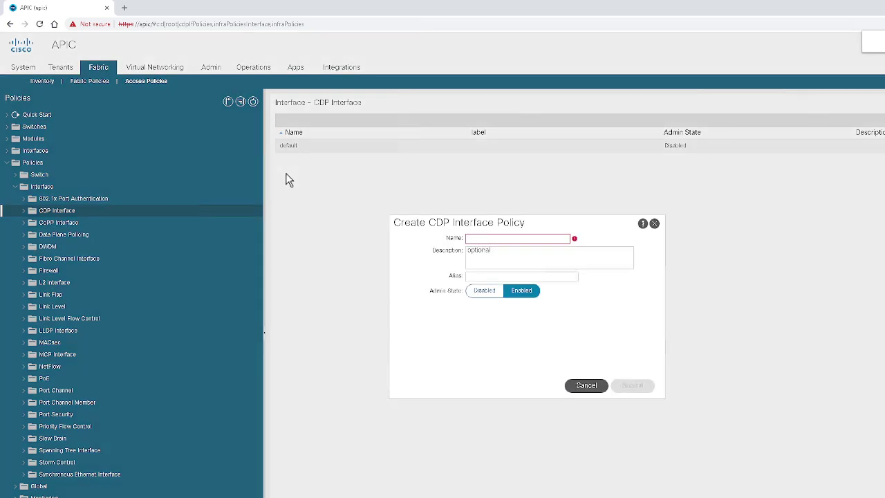
{"action": "left_click", "coordinate": [488, 237]}
{"action": "type", "text": "CDP"}
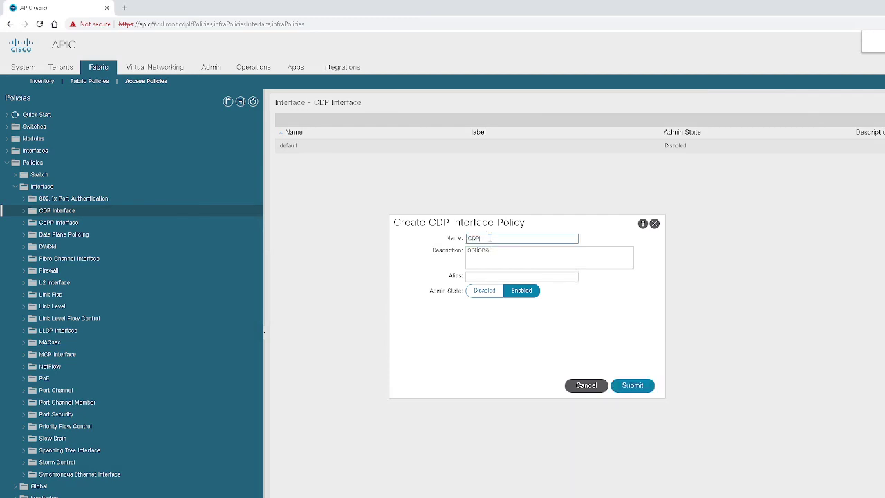
{"action": "type", "text": "_ENABLE"}
{"action": "key", "text": "BackSpace"}
{"action": "type", "text": "LE"}
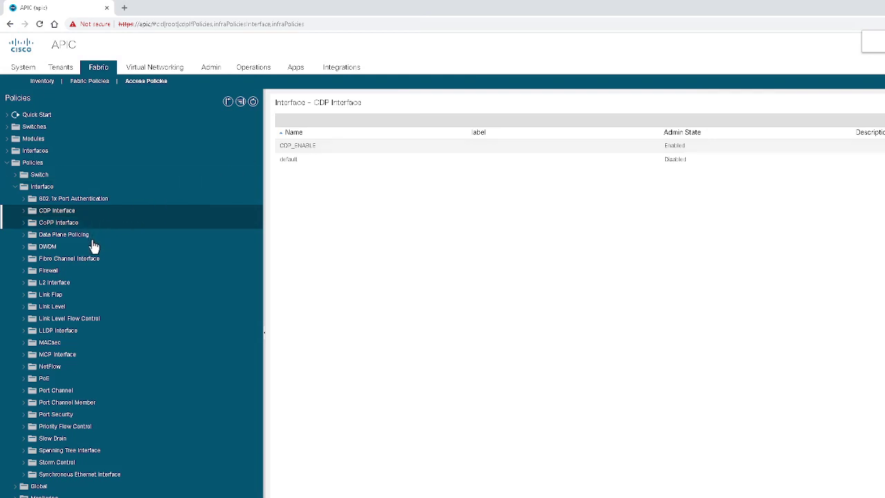
Create an LLDP interface policy named LLDP_ENABLE with receive and transmit states enabled.
{"action": "left_click", "coordinate": [67, 334]}
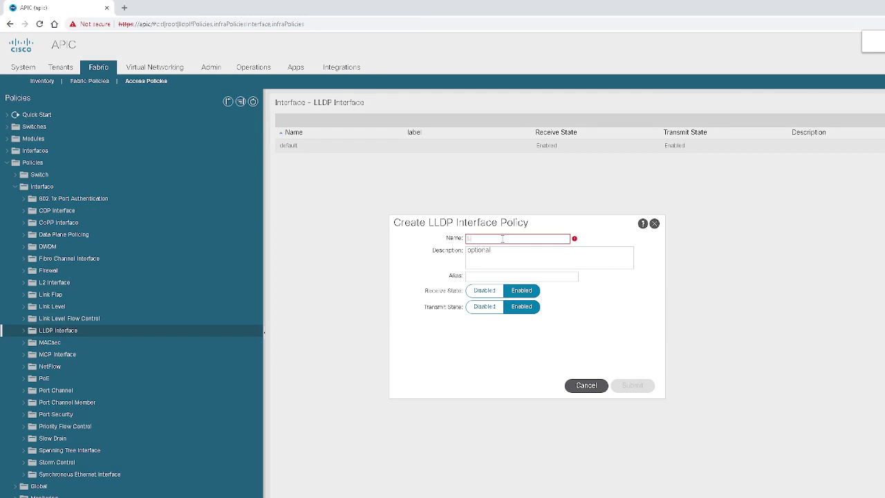
{"action": "type", "text": "LDP"}
{"action": "key", "text": "BackSpace"}
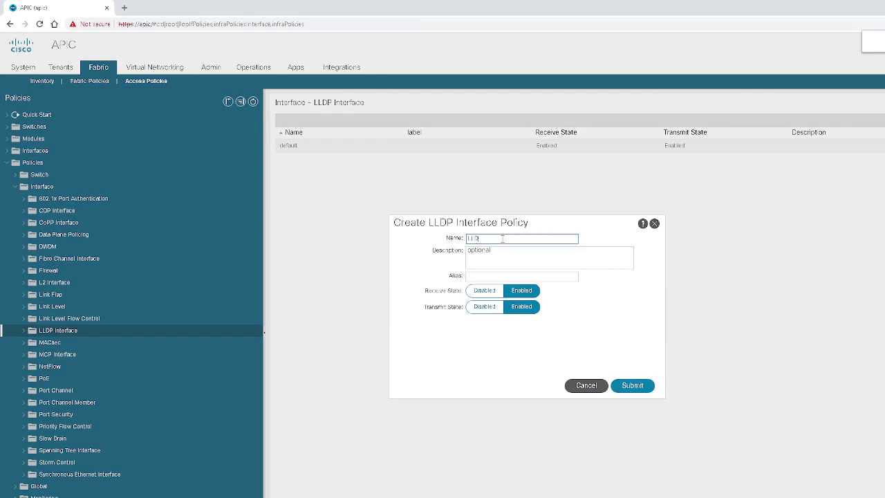
{"action": "type", "text": "P_ENABLE"}
{"action": "left_click", "coordinate": [620, 388]}
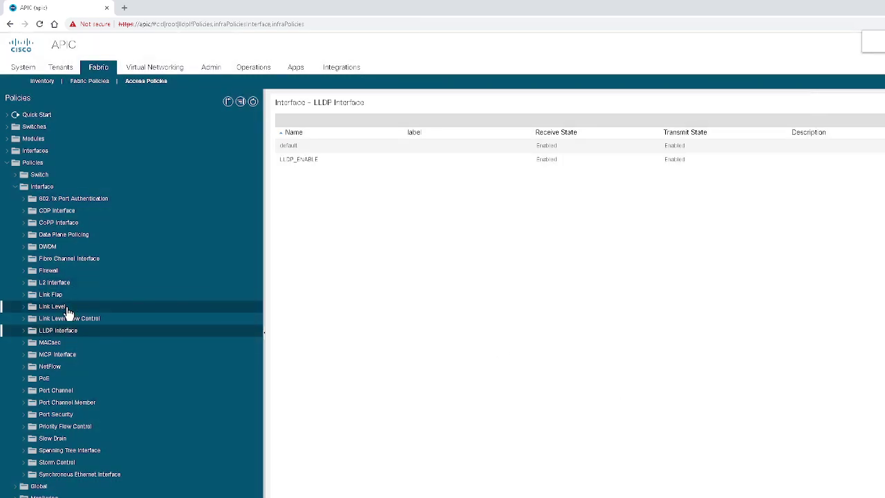
Create a link level policy named 1Gbps with auto negotiation on and the speed set to 1 Gbps.
{"action": "left_click", "coordinate": [66, 308]}
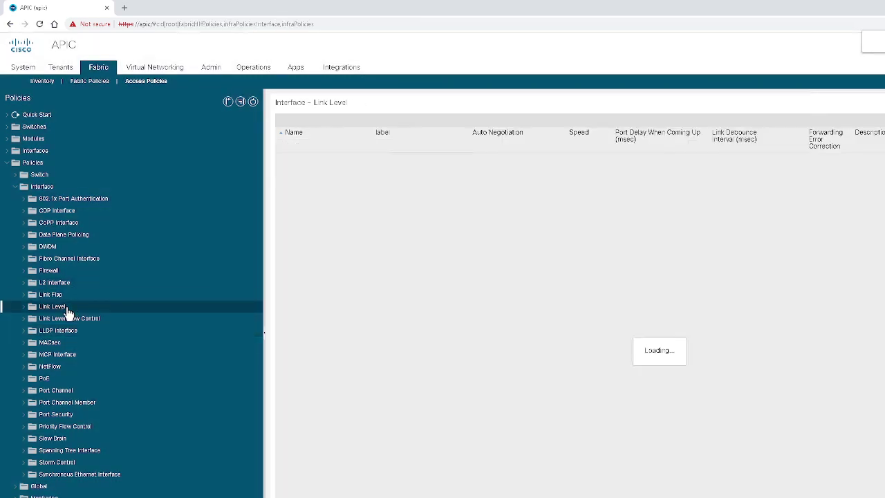
{"action": "right_click", "coordinate": [68, 313]}
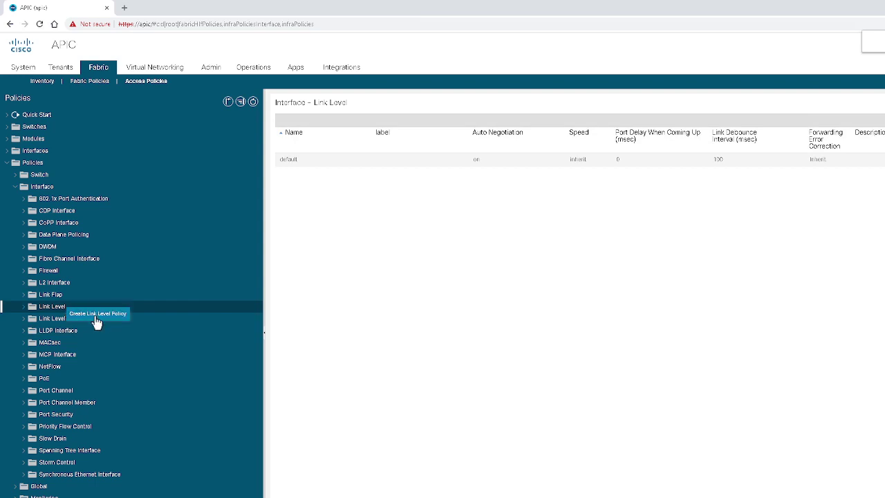
{"action": "left_click", "coordinate": [95, 315]}
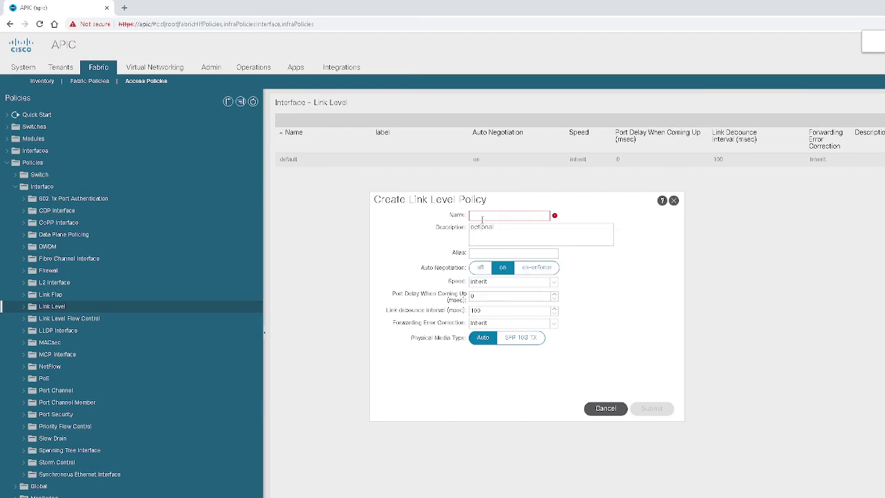
{"action": "type", "text": "1Gbps"}
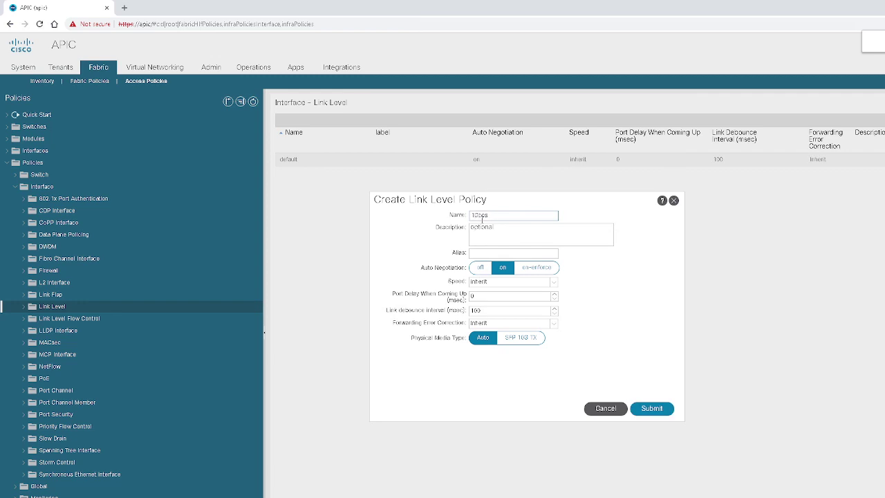
{"action": "left_click", "coordinate": [551, 281]}
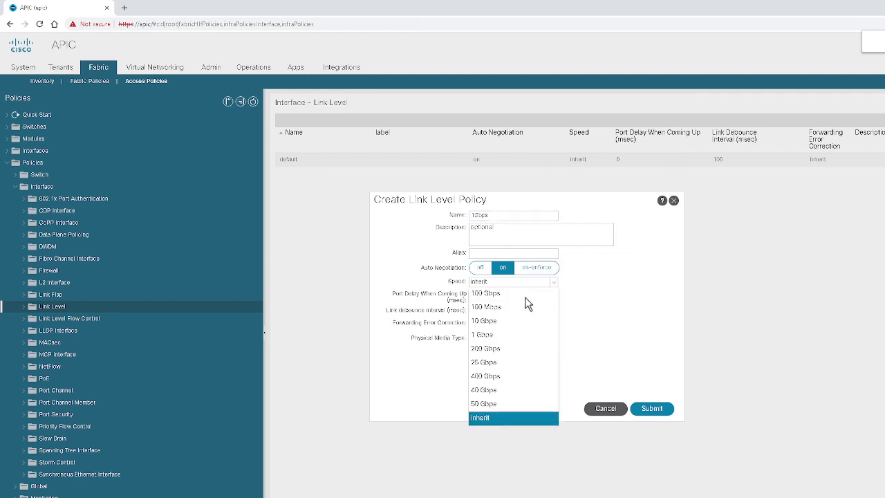
{"action": "left_click", "coordinate": [506, 335]}
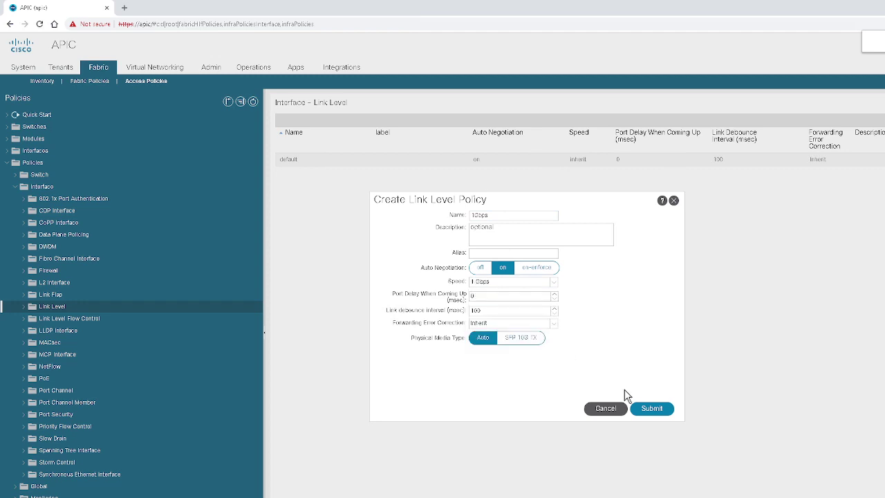
{"action": "left_click", "coordinate": [642, 408]}
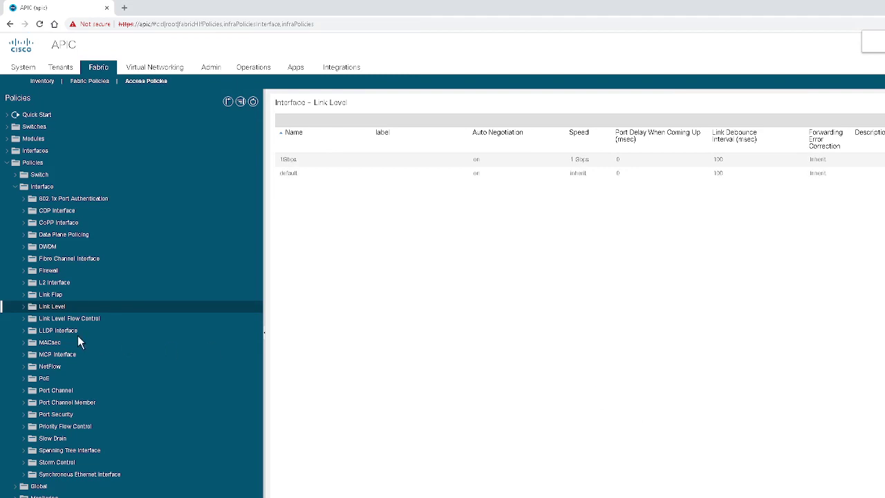
Create a port channel policy named PO_STATIC in Static Channel - Mode On.
{"action": "left_click", "coordinate": [72, 392]}
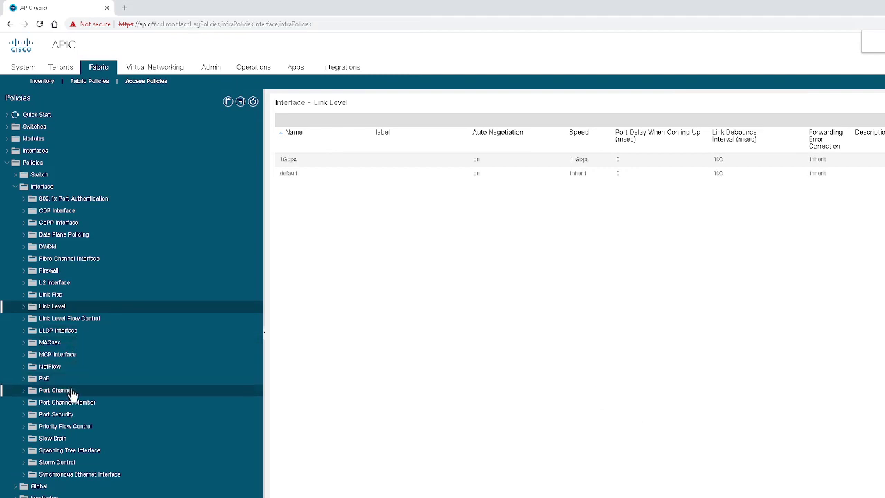
{"action": "right_click", "coordinate": [73, 392]}
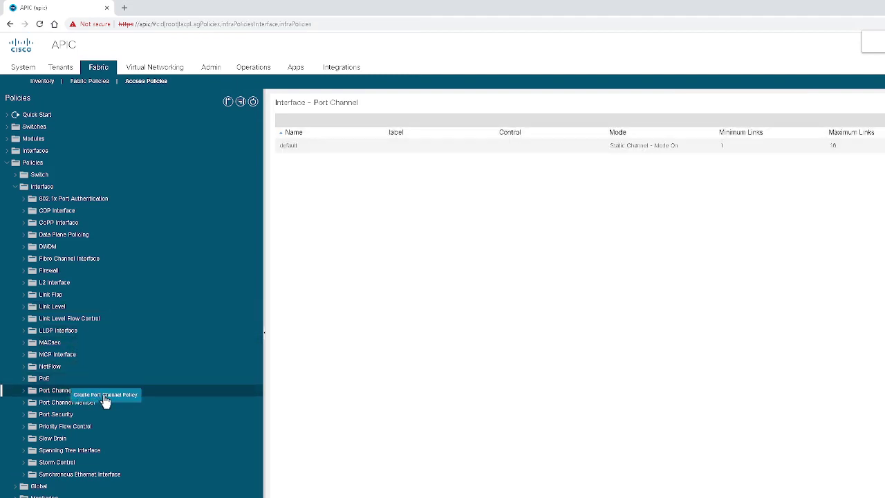
{"action": "left_click", "coordinate": [104, 397]}
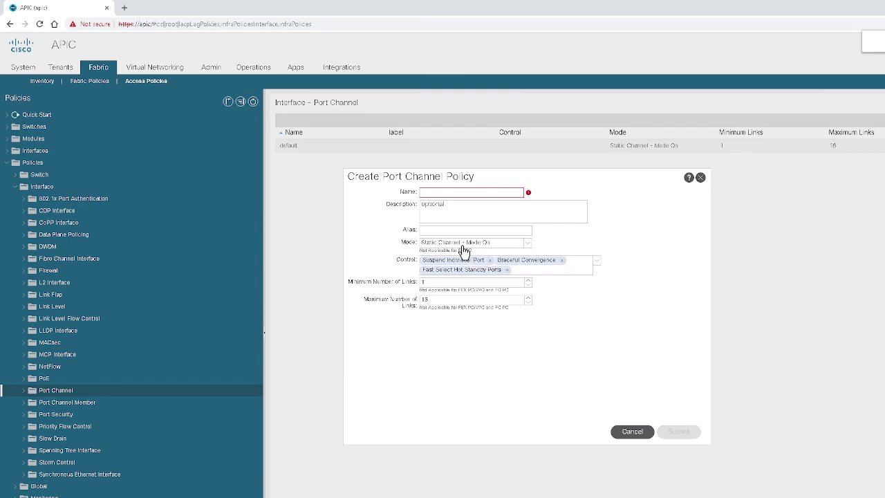
{"action": "left_click", "coordinate": [476, 192]}
{"action": "type", "text": "PO"}
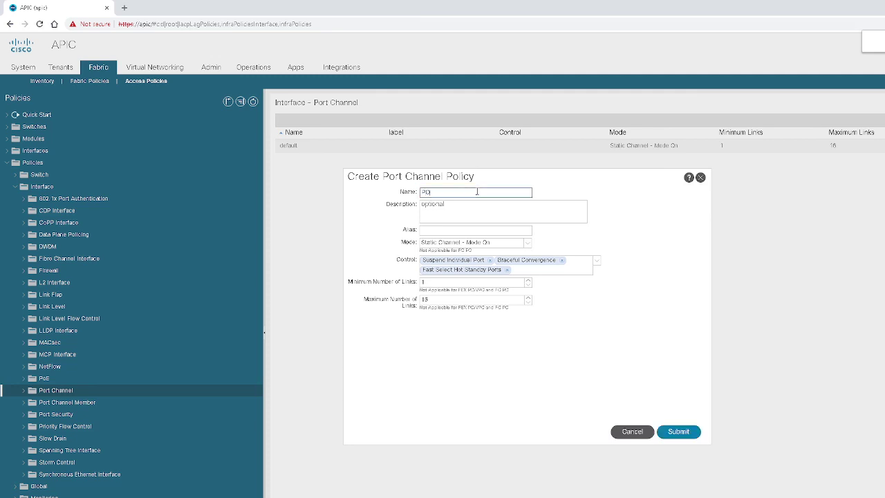
{"action": "type", "text": "_STATIC"}
{"action": "key", "text": "BackSpace"}
{"action": "type", "text": "C"}
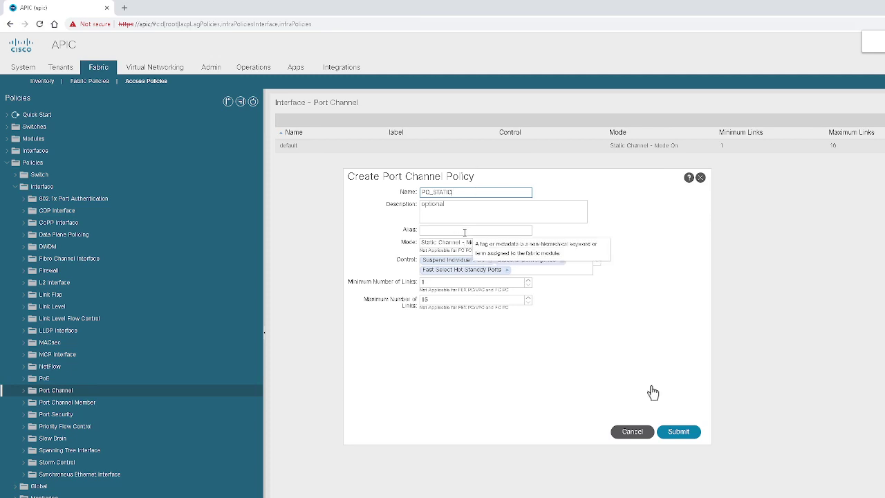
{"action": "left_click", "coordinate": [679, 432]}
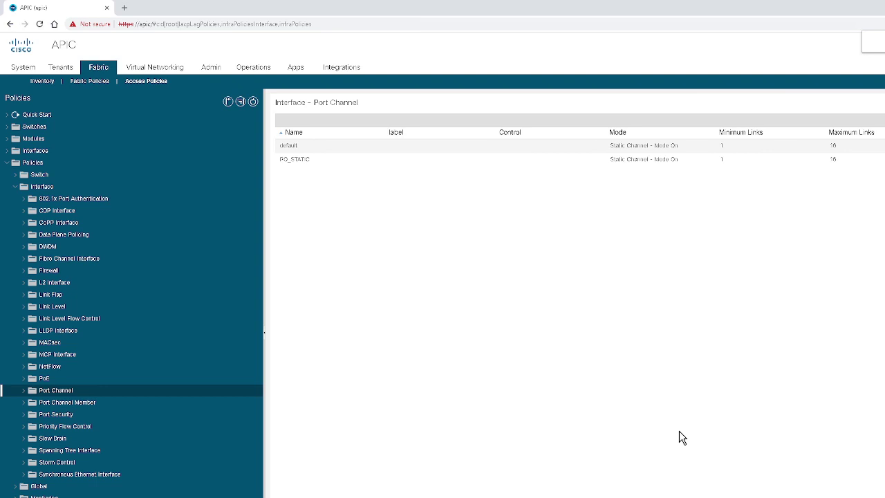
Start a VPC interface policy group for the leaf interfaces, named vPC_101_102.
{"action": "left_click", "coordinate": [17, 187]}
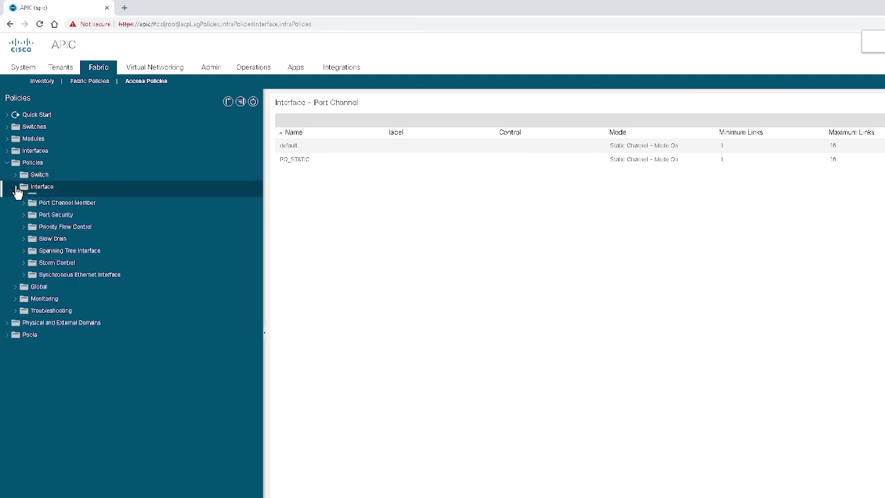
{"action": "left_click", "coordinate": [8, 151]}
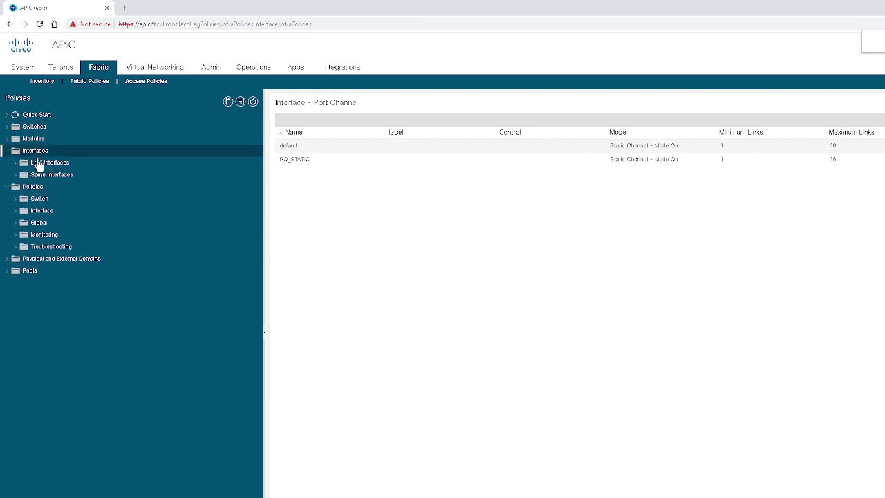
{"action": "left_click", "coordinate": [15, 168]}
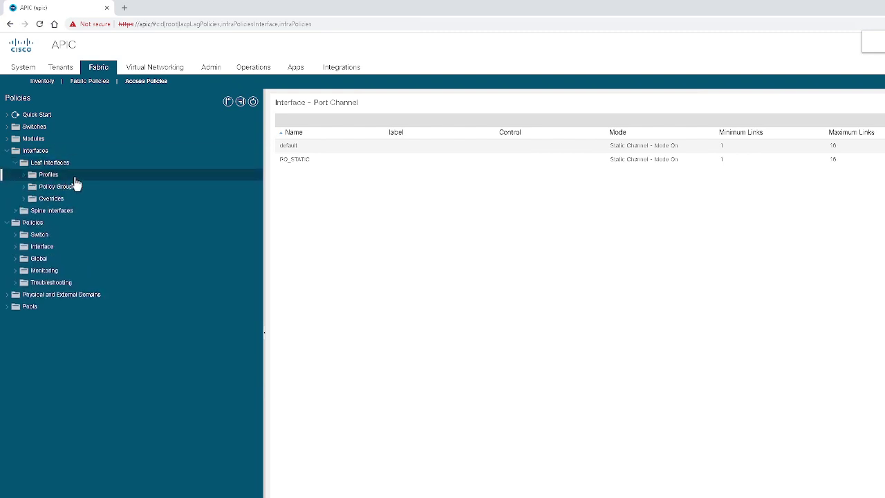
{"action": "left_click", "coordinate": [32, 192]}
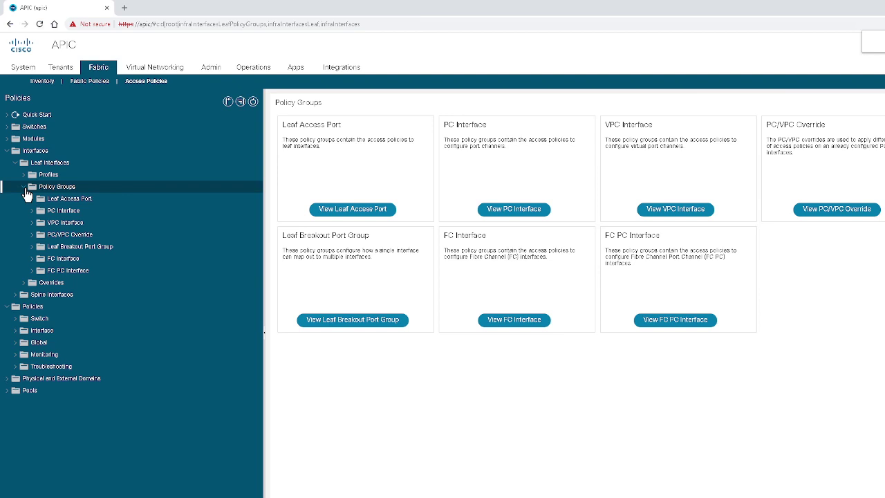
{"action": "left_click", "coordinate": [66, 223]}
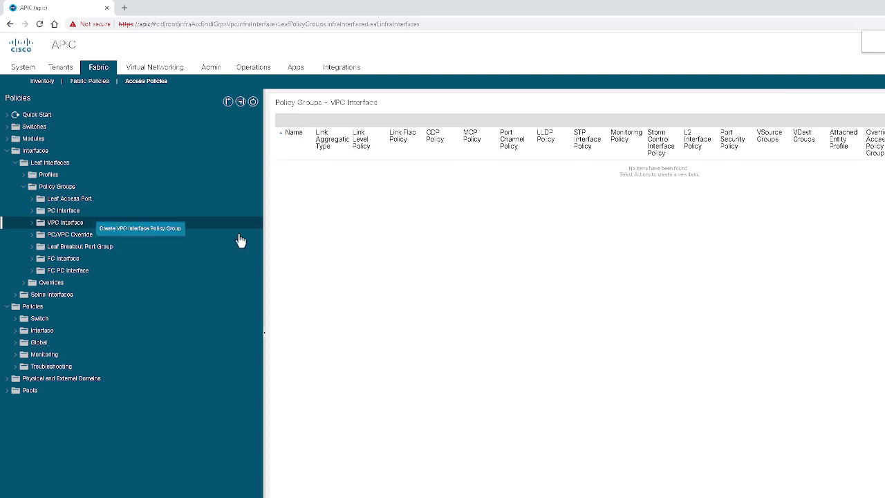
{"action": "key", "text": "Return"}
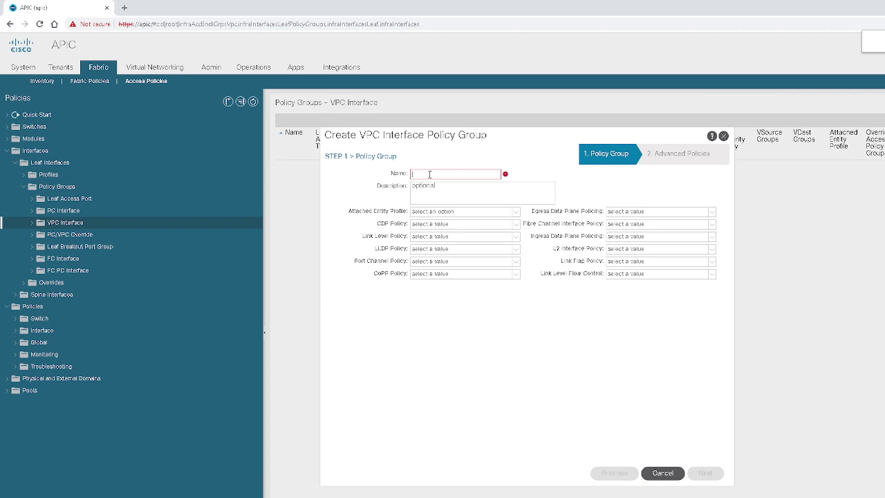
{"action": "type", "text": "vPC_"}
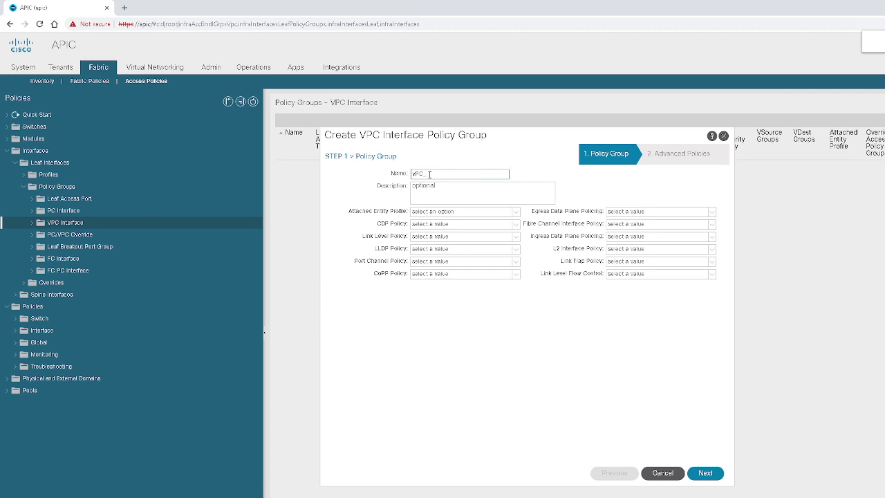
{"action": "type", "text": "S"}
{"action": "type", "text": "01_102"}
Assign the CDP_ENABLE, LLDP_ENABLE and PO_STATIC policies to the VPC policy group and finish creating it with default advanced policies.
{"action": "left_click", "coordinate": [516, 224]}
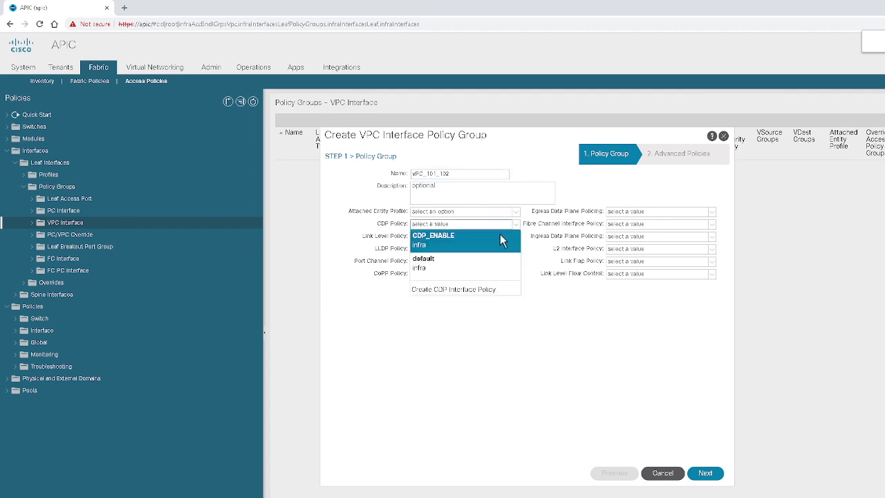
{"action": "left_click", "coordinate": [498, 236]}
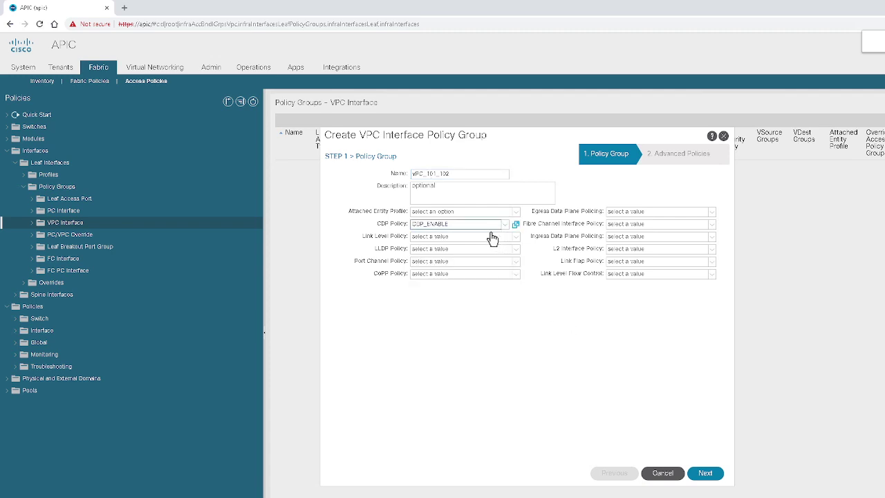
{"action": "left_click", "coordinate": [513, 250]}
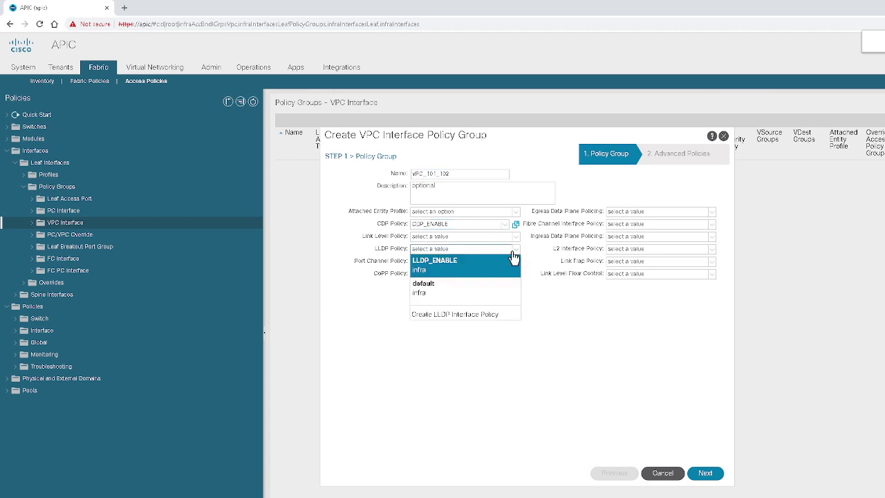
{"action": "left_click", "coordinate": [500, 270]}
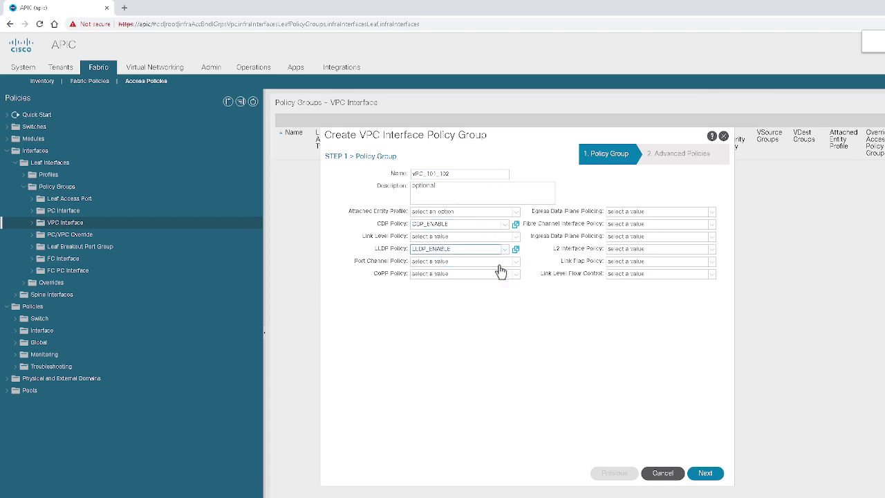
{"action": "left_click", "coordinate": [515, 265]}
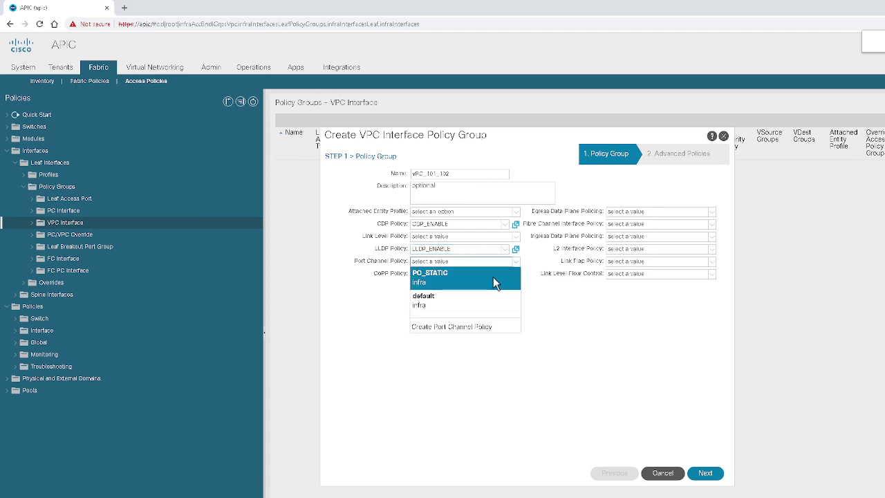
{"action": "left_click", "coordinate": [493, 276]}
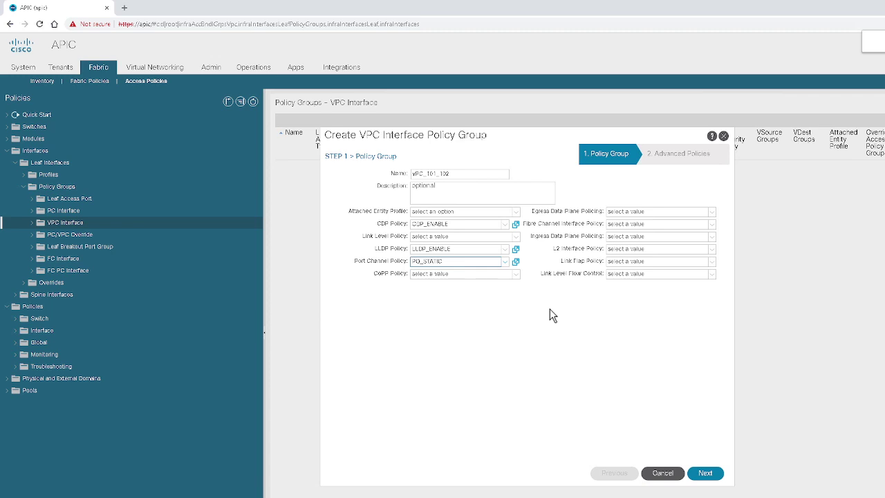
{"action": "left_click", "coordinate": [705, 476]}
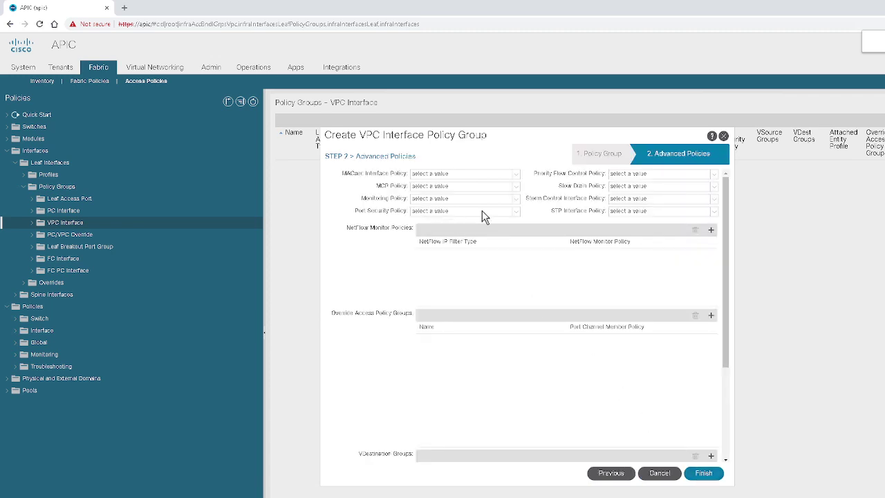
{"action": "left_click", "coordinate": [704, 474]}
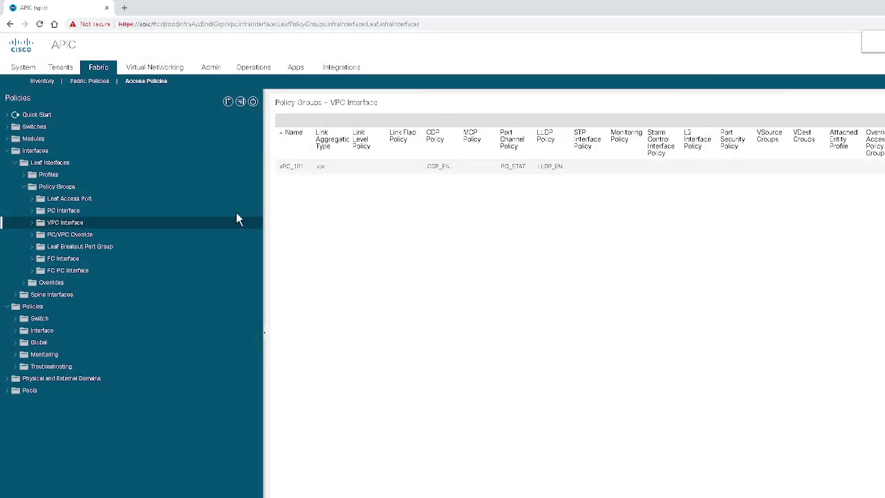
{"action": "left_click", "coordinate": [313, 172]}
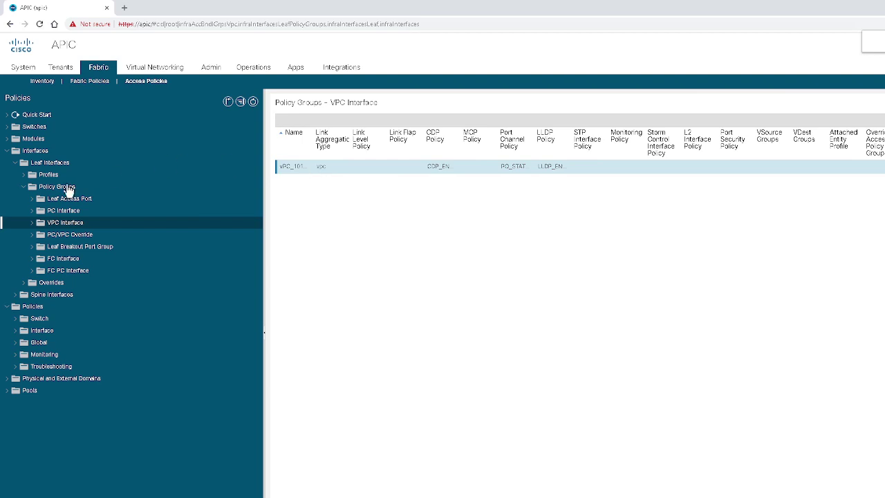
Start a leaf interface profile named vOC_101_102.
{"action": "left_click", "coordinate": [28, 177]}
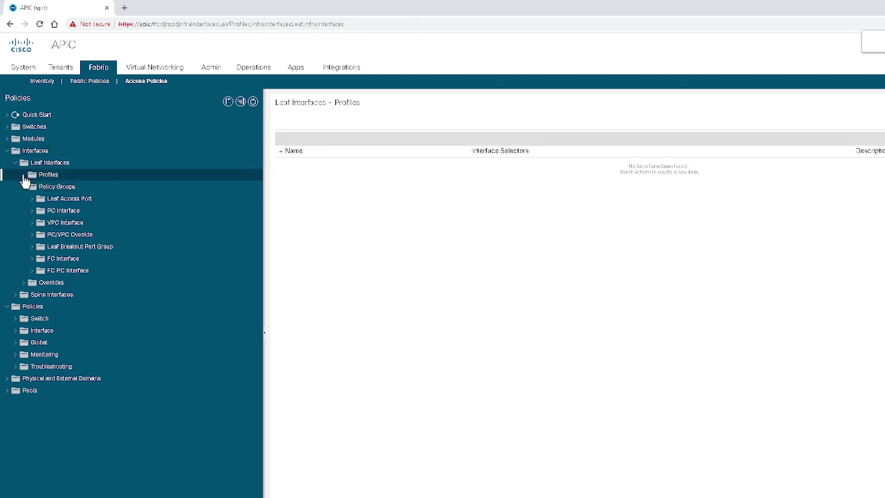
{"action": "right_click", "coordinate": [72, 176]}
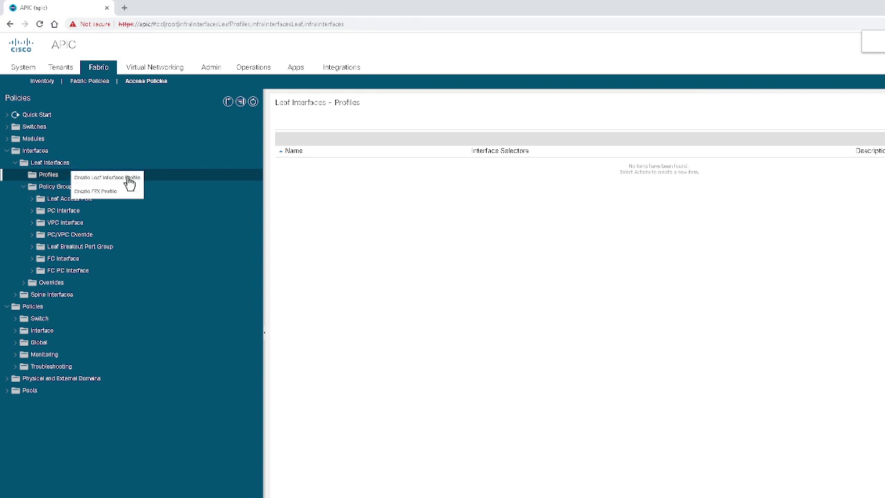
{"action": "left_click", "coordinate": [128, 181]}
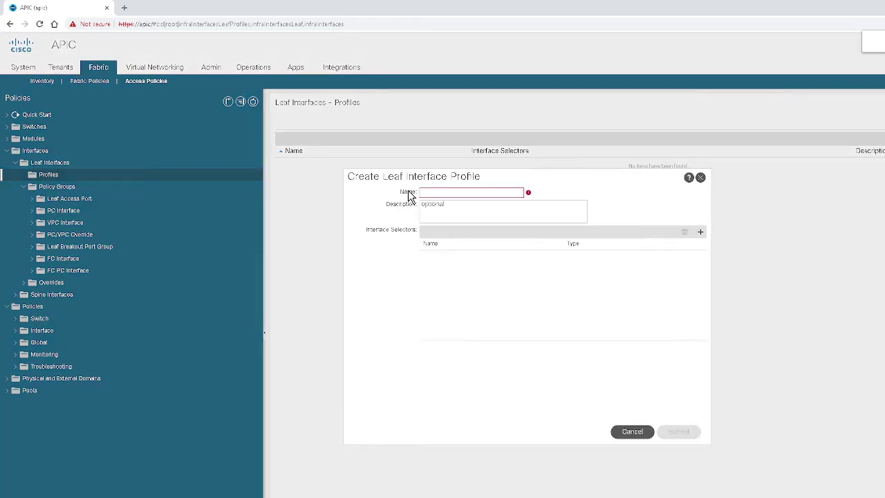
{"action": "left_click", "coordinate": [428, 193]}
{"action": "type", "text": "vPC_"}
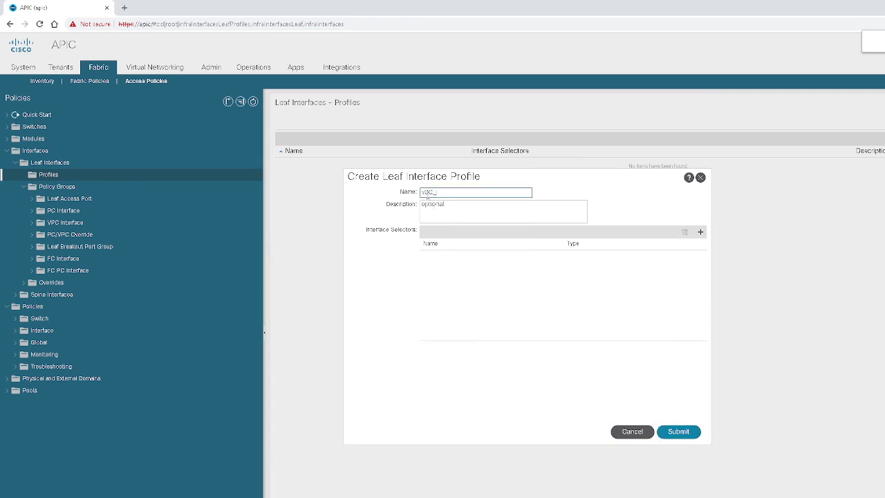
{"action": "type", "text": "101_102"}
Add an access port selector named eth_1_3 with interface ID 1/3 to the leaf interface profile.
{"action": "left_click", "coordinate": [701, 233]}
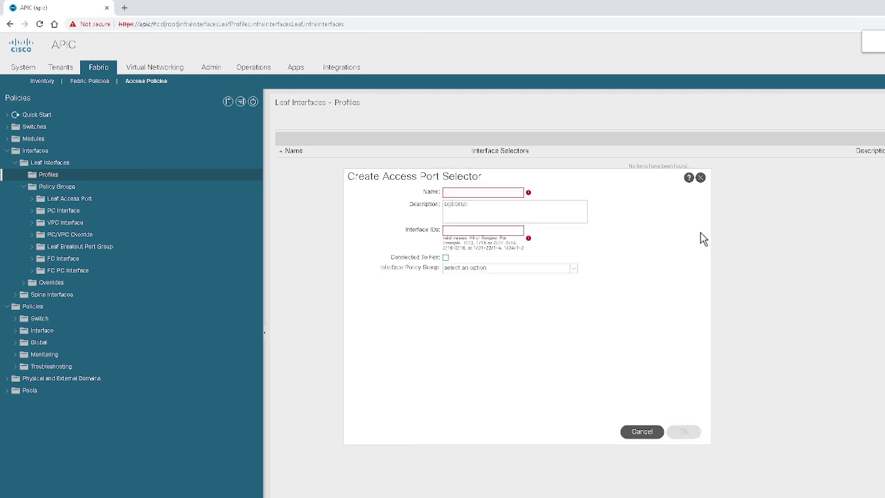
{"action": "left_click", "coordinate": [470, 191]}
{"action": "type", "text": "eth_1/"}
{"action": "key", "text": "BackSpace"}
{"action": "type", "text": "_8"}
{"action": "left_click", "coordinate": [449, 233]}
{"action": "type", "text": "1/8"}
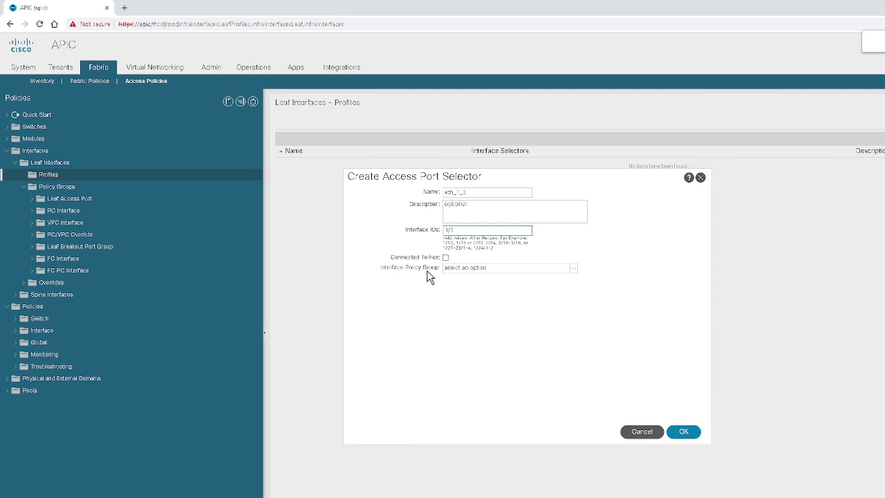
Assign the vPC_101_102 policy group to the port selector and submit the leaf interface profile.
{"action": "mouse_move", "coordinate": [424, 273]}
{"action": "left_click", "coordinate": [572, 270]}
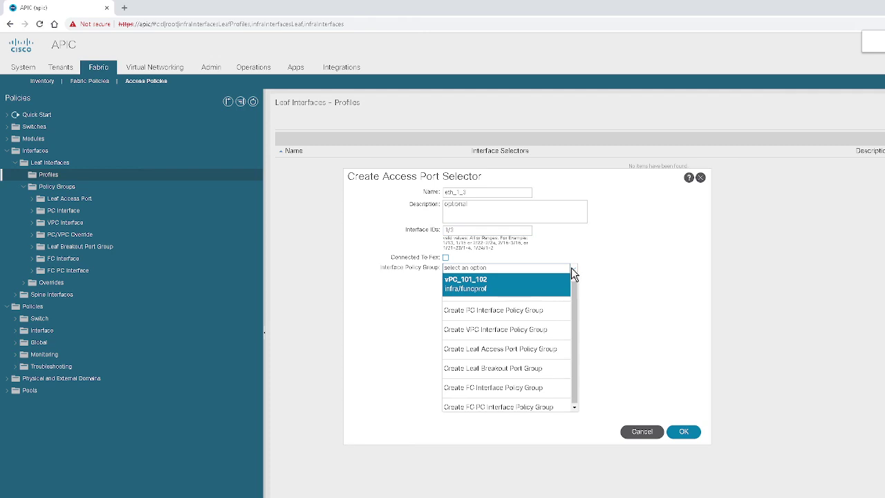
{"action": "left_click", "coordinate": [479, 286]}
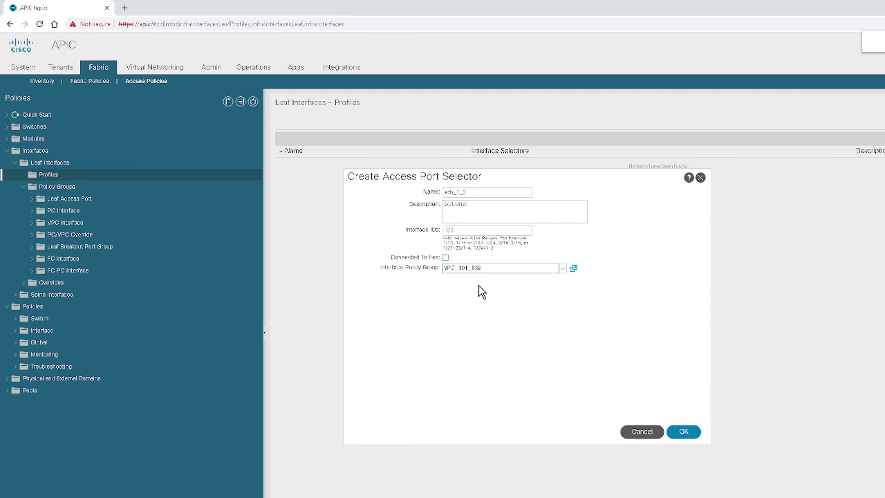
{"action": "left_click", "coordinate": [682, 432]}
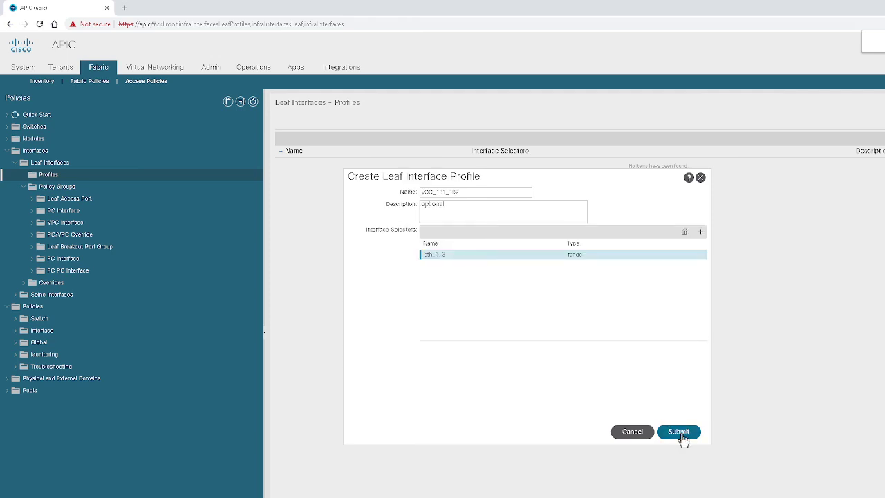
{"action": "left_click", "coordinate": [681, 434]}
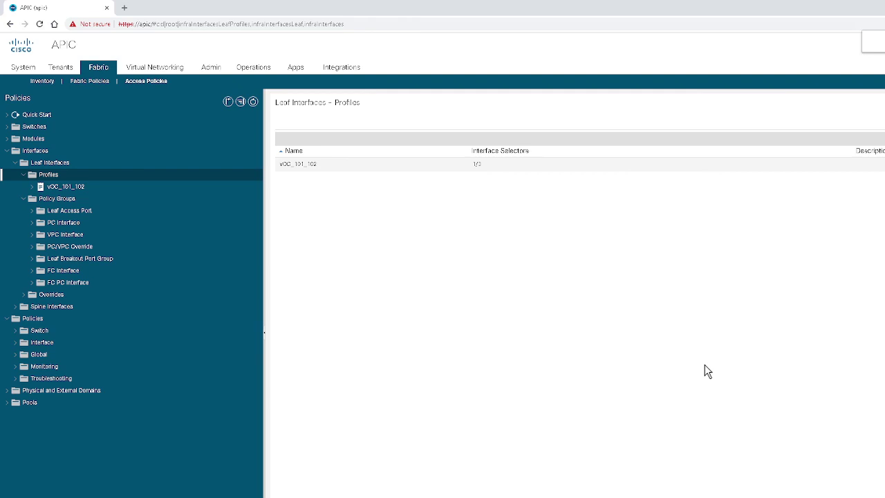
Start a leaf switch profile named vPC_101_102.
{"action": "left_click", "coordinate": [15, 163]}
{"action": "left_click", "coordinate": [8, 155]}
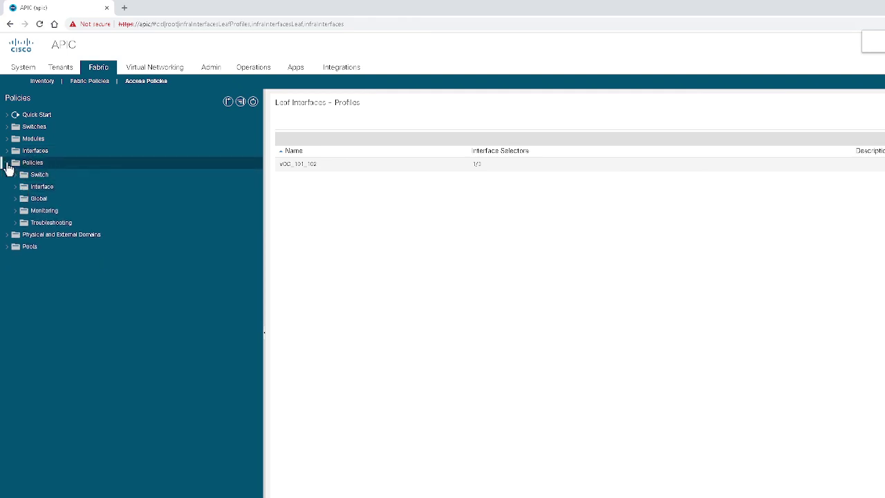
{"action": "left_click", "coordinate": [7, 163]}
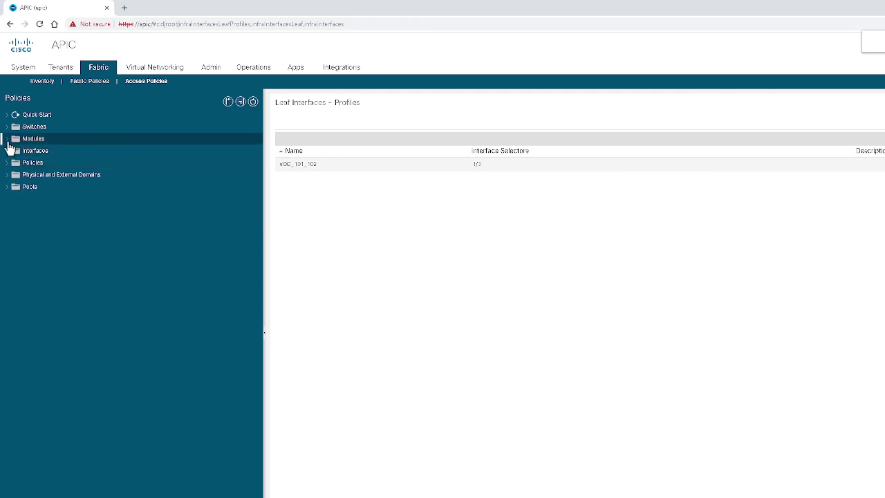
{"action": "left_click", "coordinate": [9, 129]}
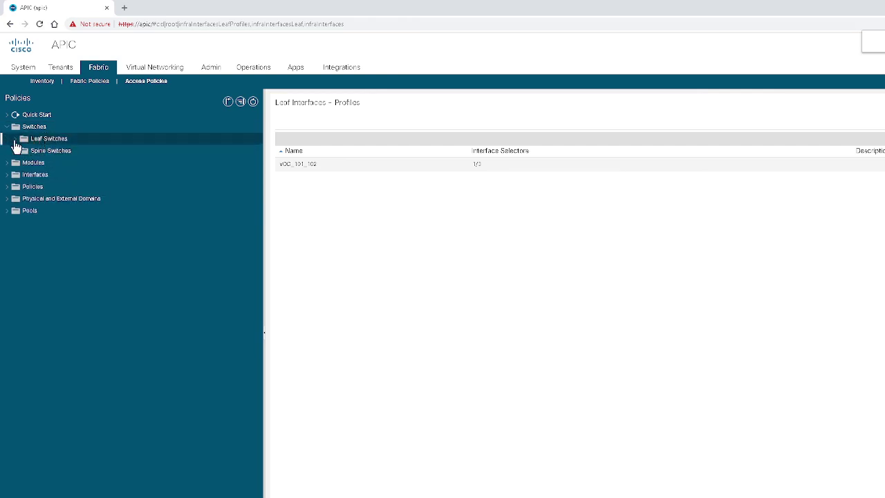
{"action": "left_click", "coordinate": [15, 141]}
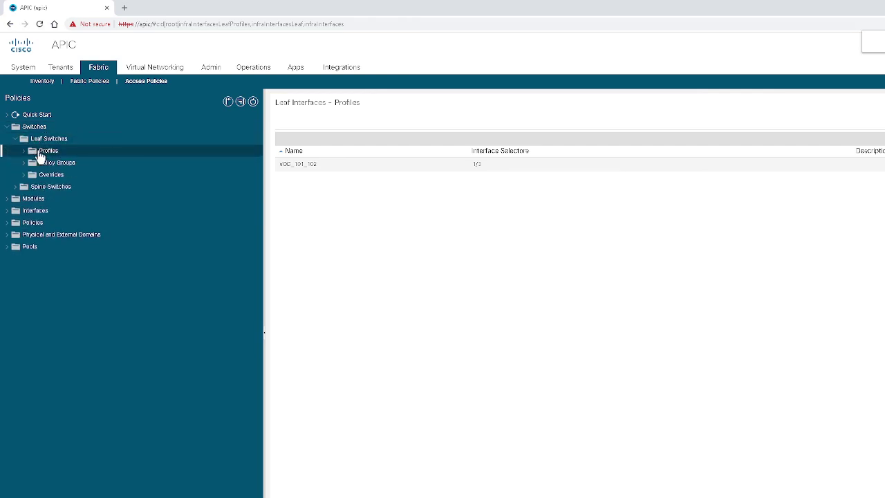
{"action": "left_click", "coordinate": [46, 151]}
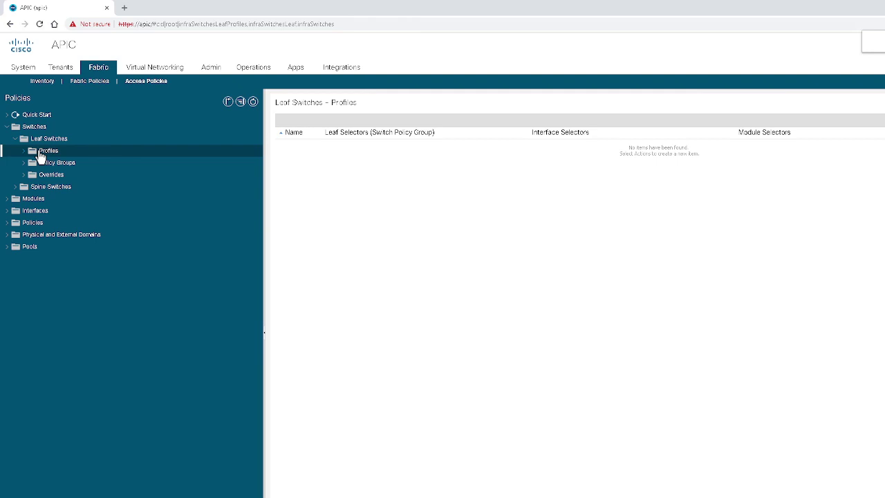
{"action": "right_click", "coordinate": [50, 153]}
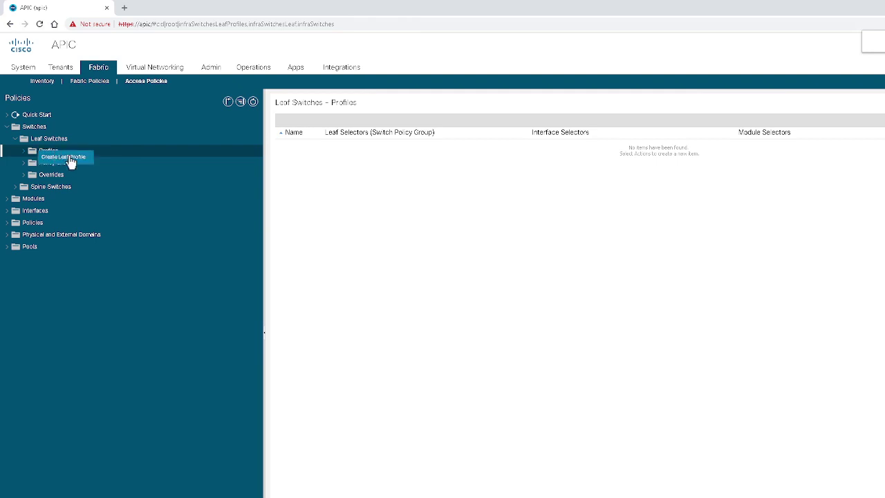
{"action": "left_click", "coordinate": [66, 158]}
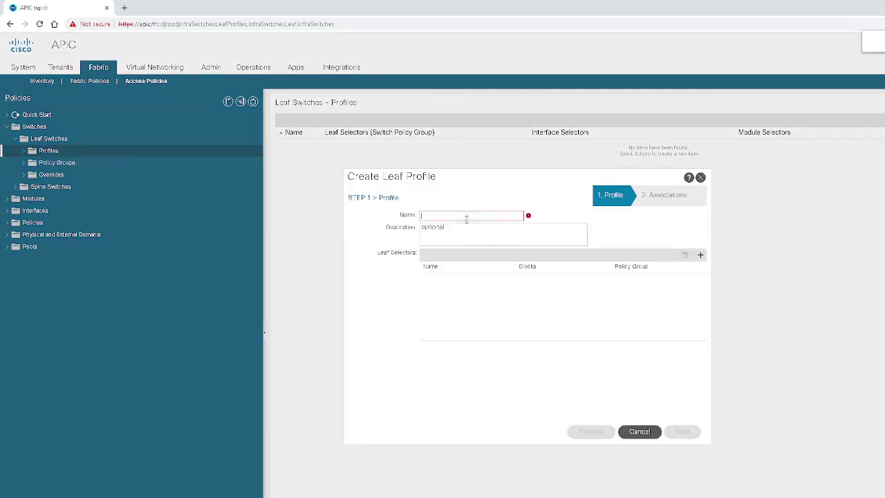
{"action": "type", "text": "vPC_10"}
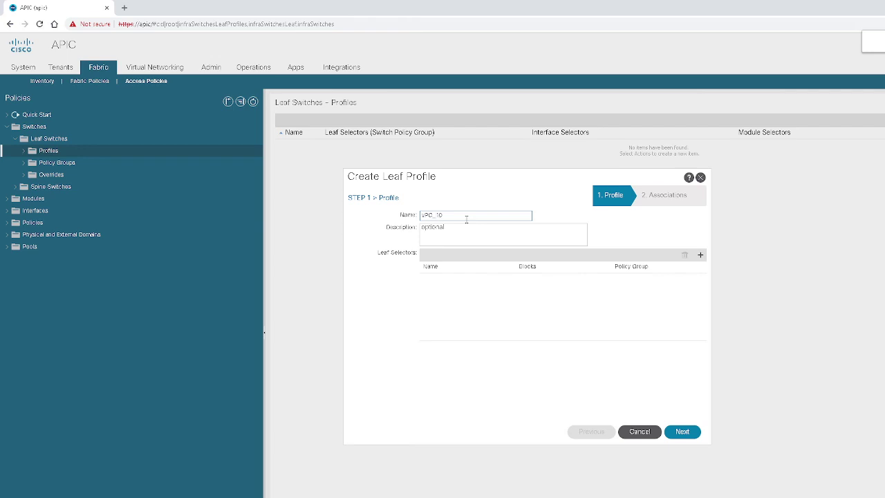
{"action": "type", "text": "2"}
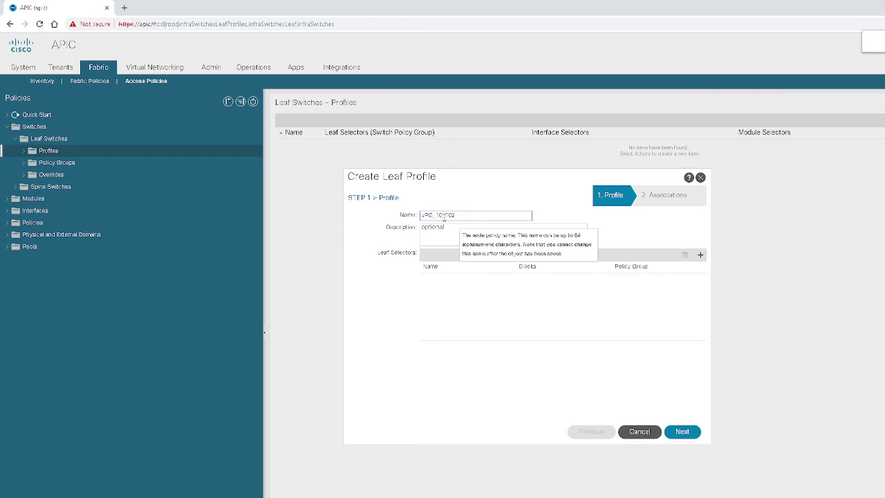
Correct the leaf profile name to vPC_101_102 and add a leaf selector named vPC_101_1-2 covering switches 101 and 102.
{"action": "type", "text": "1"}
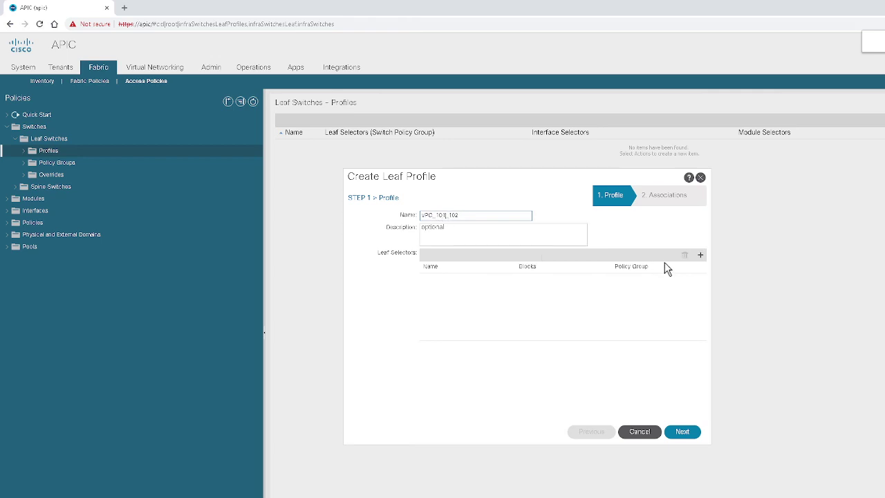
{"action": "left_click", "coordinate": [701, 254]}
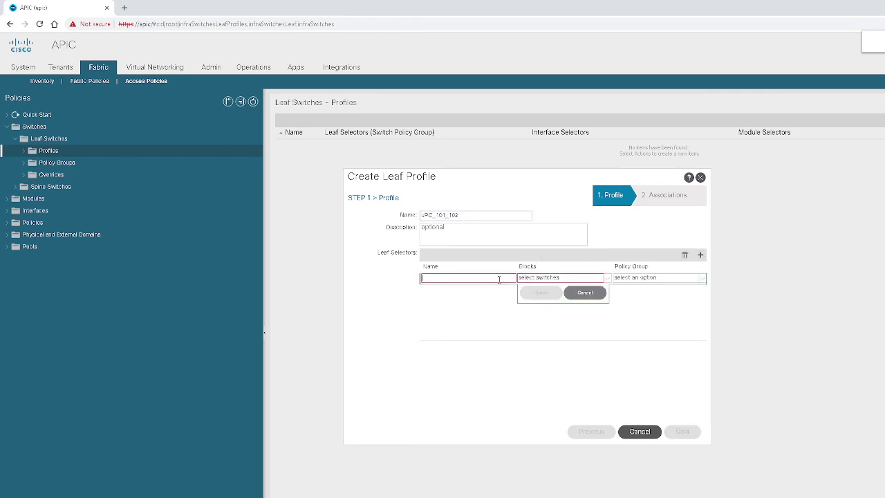
{"action": "type", "text": "vPC"}
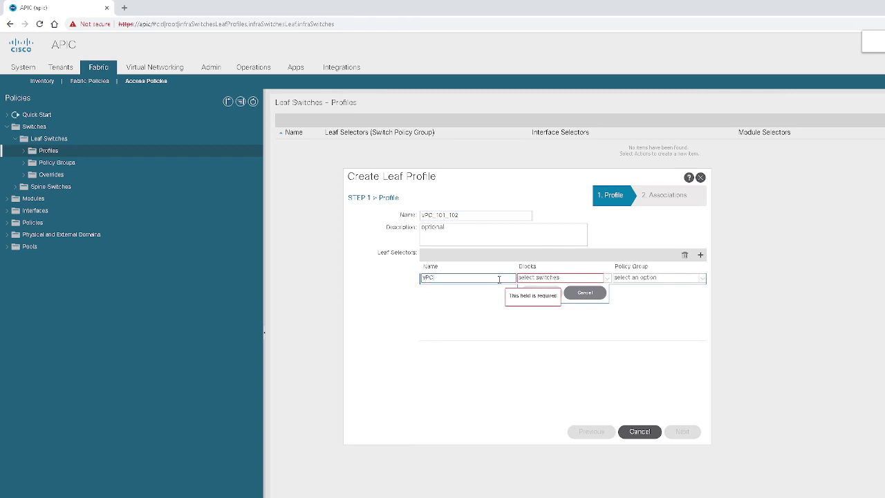
{"action": "type", "text": "01_102"}
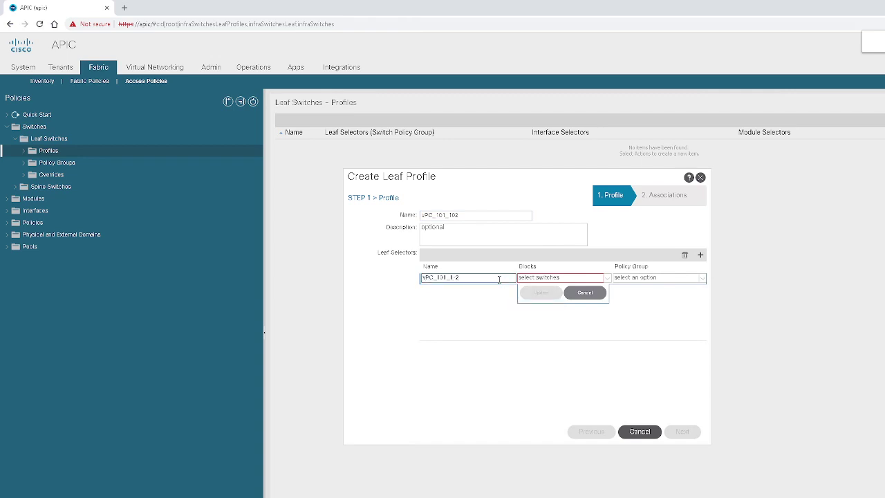
{"action": "left_click", "coordinate": [607, 278]}
{"action": "left_click", "coordinate": [524, 311]}
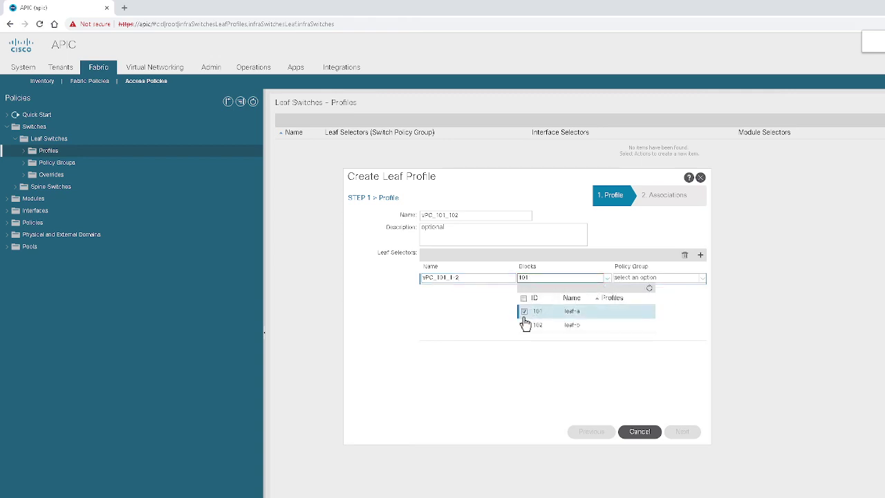
{"action": "left_click", "coordinate": [524, 326]}
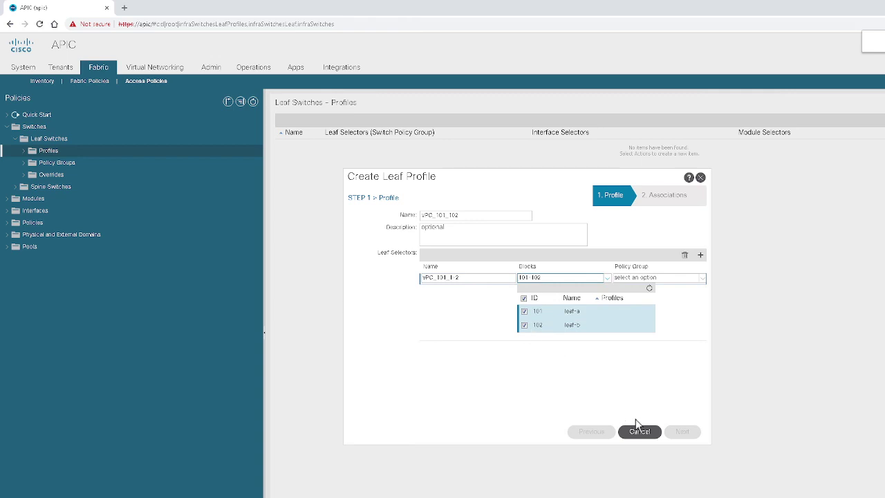
{"action": "left_click", "coordinate": [669, 394]}
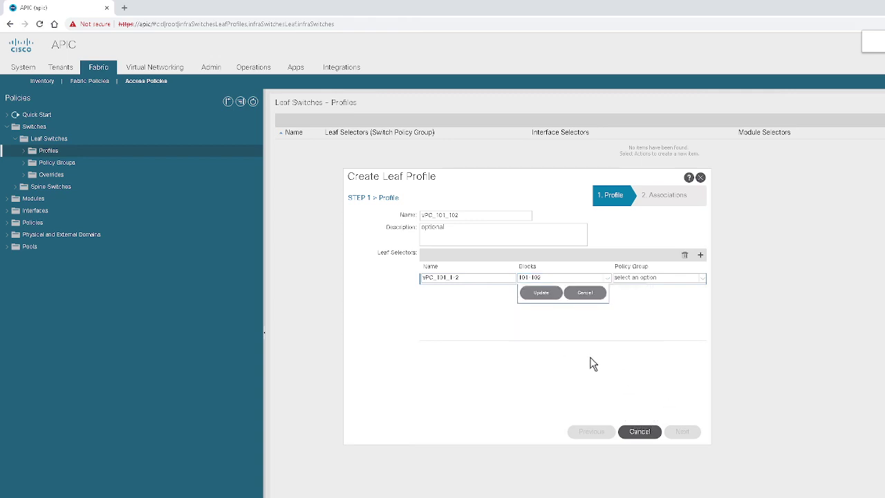
{"action": "left_click", "coordinate": [540, 293]}
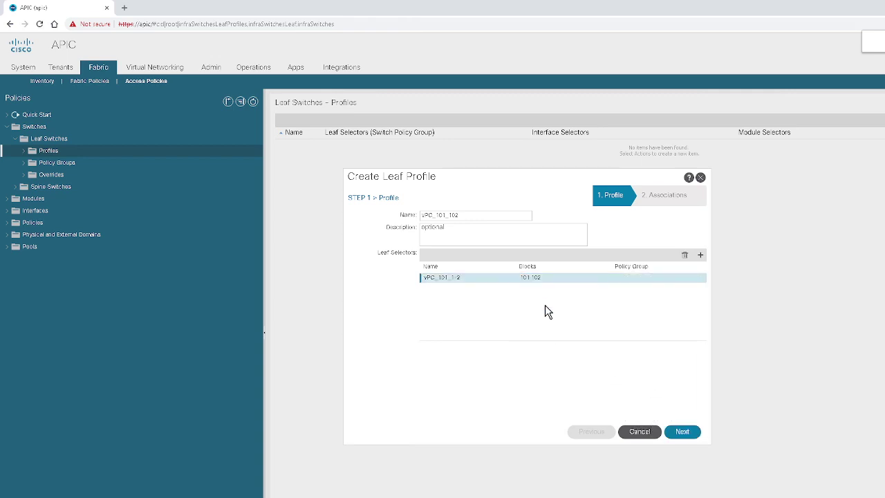
Associate the vOC_101_102 interface selector profile with the leaf profile and finish creating it.
{"action": "left_click", "coordinate": [683, 432]}
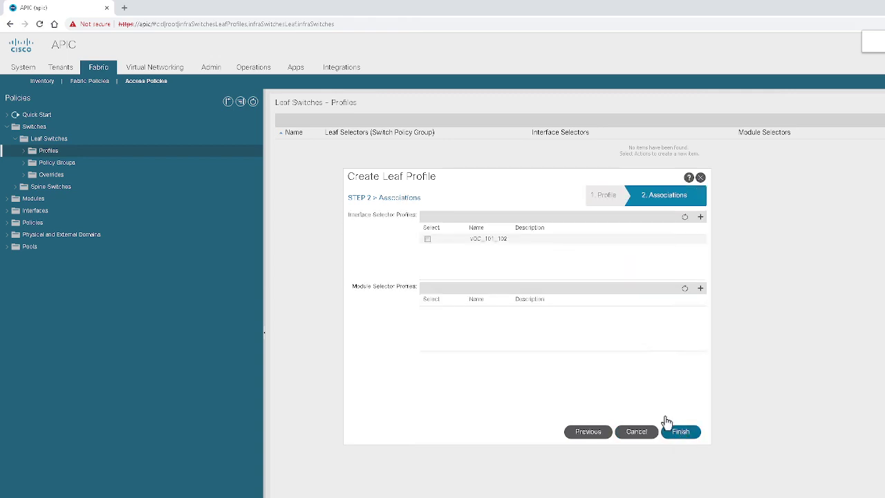
{"action": "left_click", "coordinate": [428, 239]}
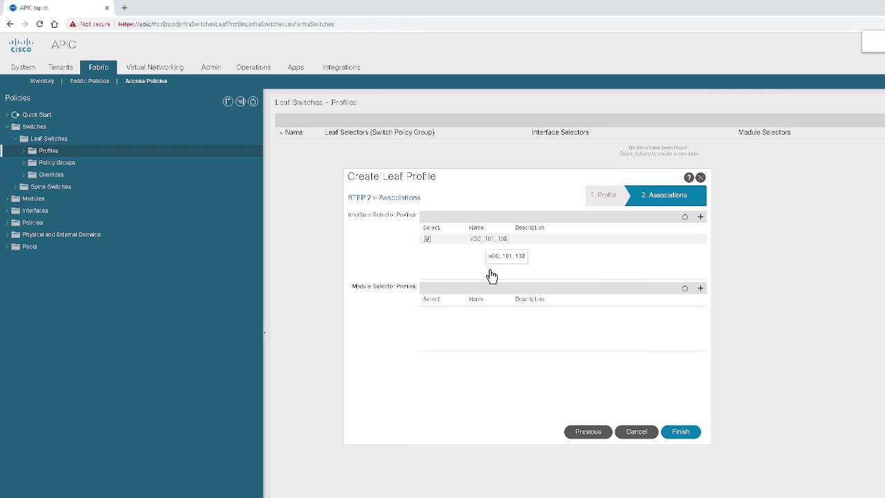
{"action": "left_click", "coordinate": [682, 432]}
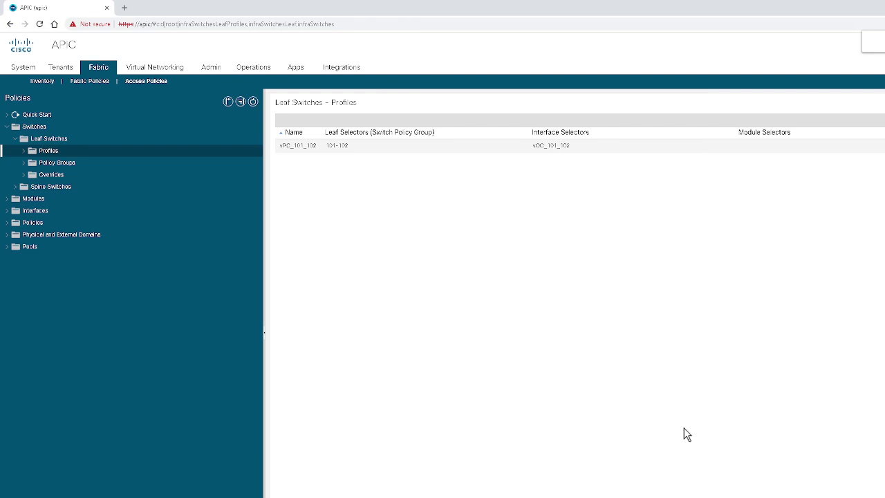
Start a VPC explicit protection group in the switch policy Virtual Port Channel default, named vPC_101_102 with ID 100.
{"action": "left_click", "coordinate": [7, 127]}
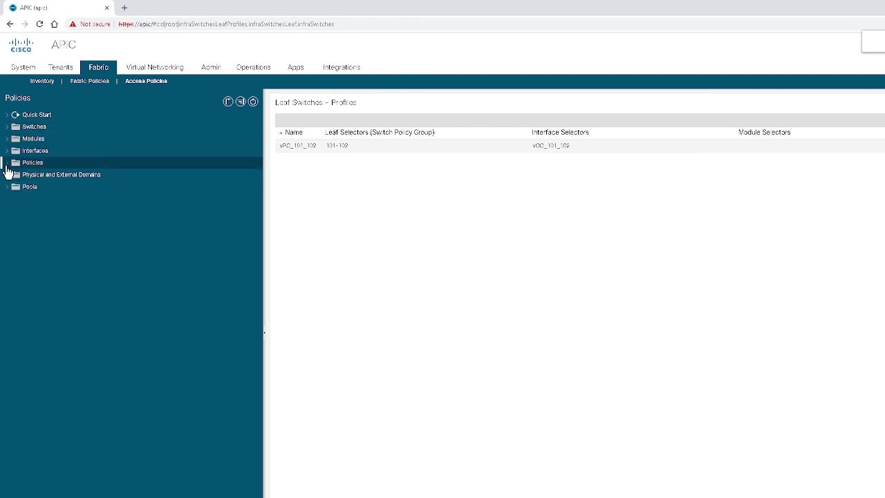
{"action": "left_click", "coordinate": [7, 164]}
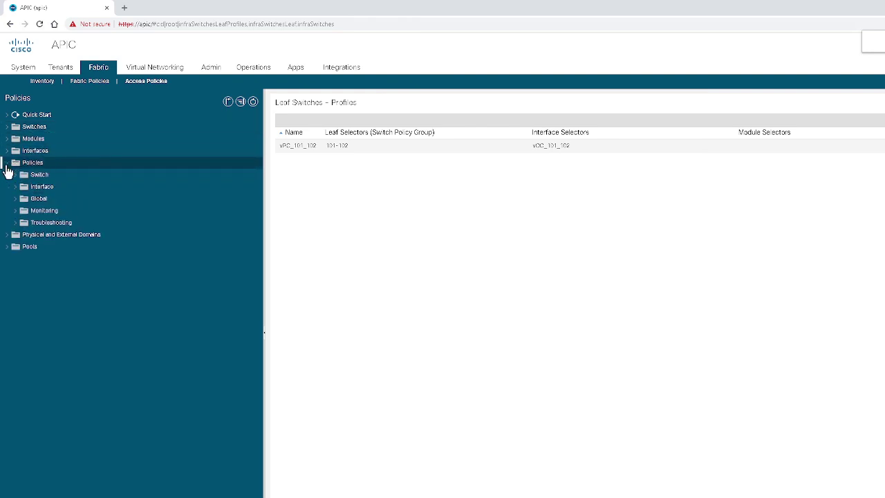
{"action": "left_click", "coordinate": [14, 175]}
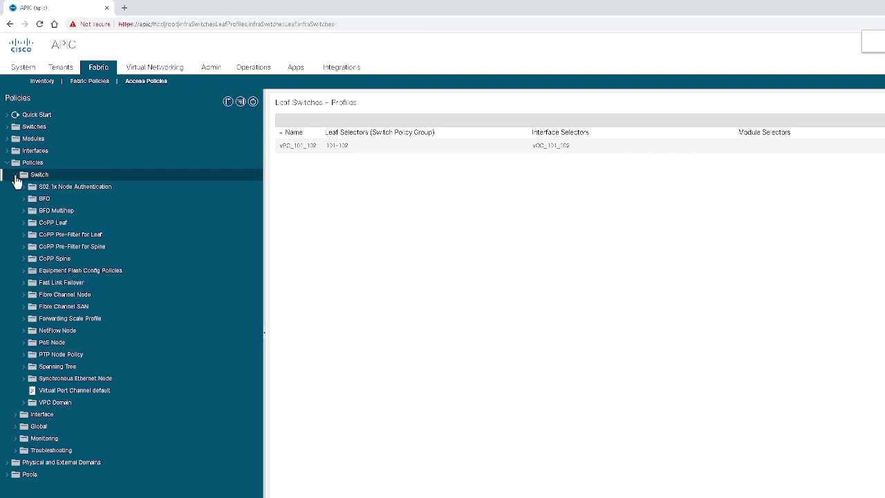
{"action": "left_click", "coordinate": [101, 391]}
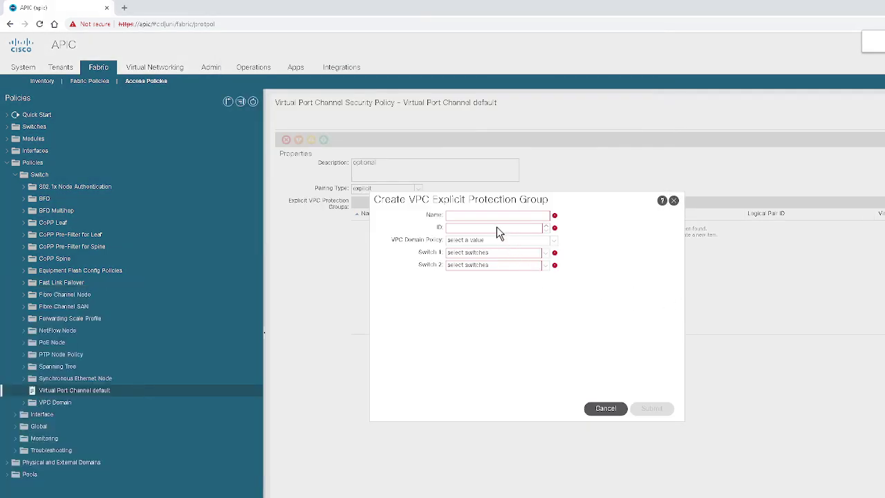
{"action": "left_click", "coordinate": [486, 216]}
{"action": "type", "text": "VPC_101_102"}
{"action": "left_click", "coordinate": [479, 230]}
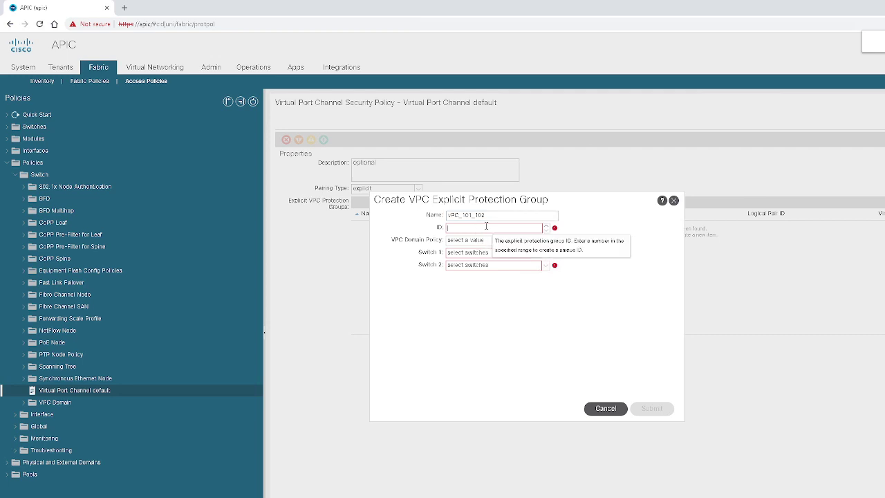
{"action": "type", "text": "100"}
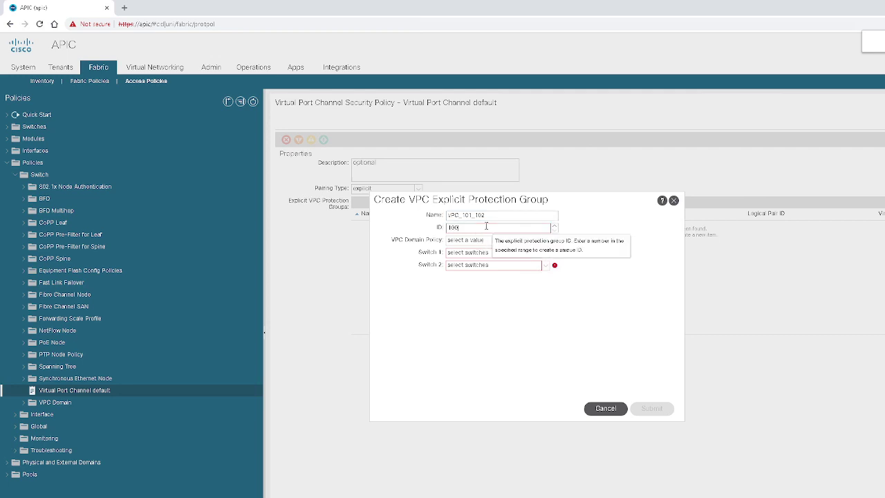
Create a VPC domain policy named vPC_101_102 for the explicit protection group.
{"action": "left_click", "coordinate": [580, 266]}
{"action": "left_click", "coordinate": [553, 241]}
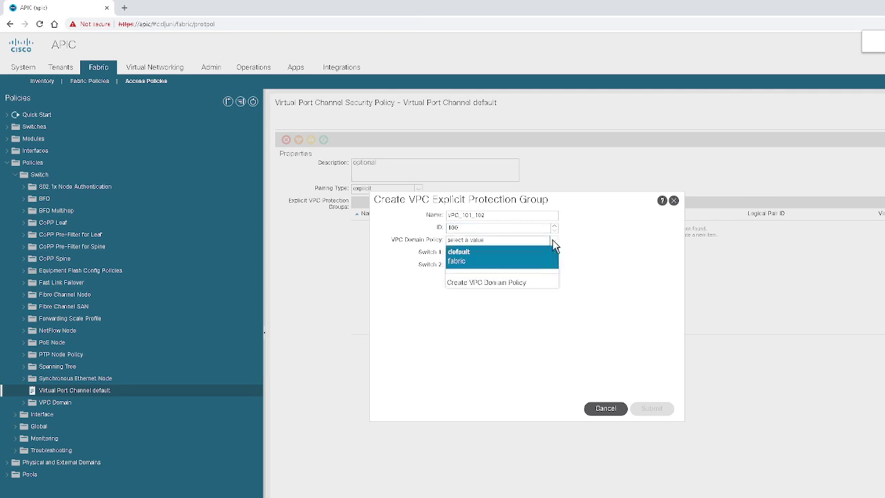
{"action": "left_click", "coordinate": [488, 282]}
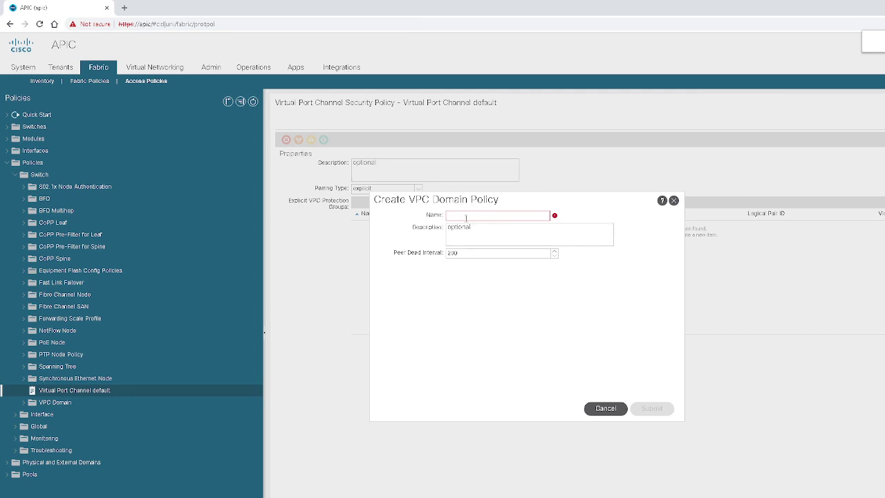
{"action": "type", "text": "v"}
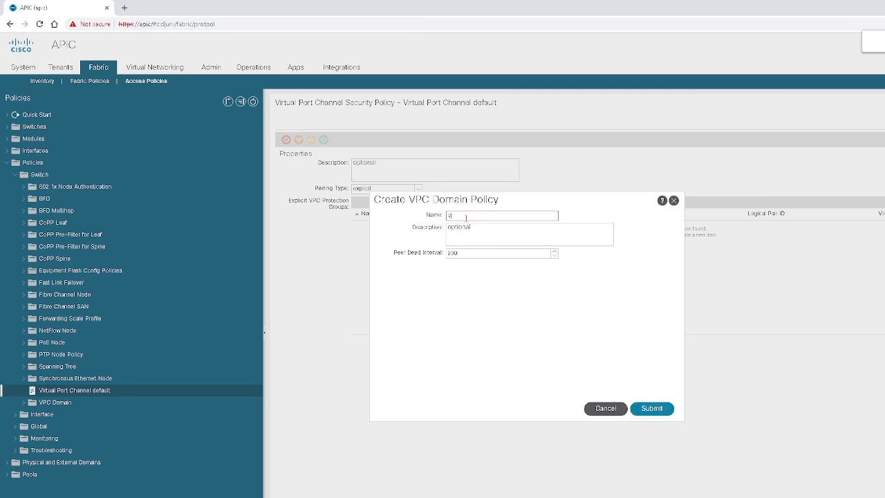
{"action": "type", "text": "PC_101_102"}
{"action": "left_click", "coordinate": [660, 411]}
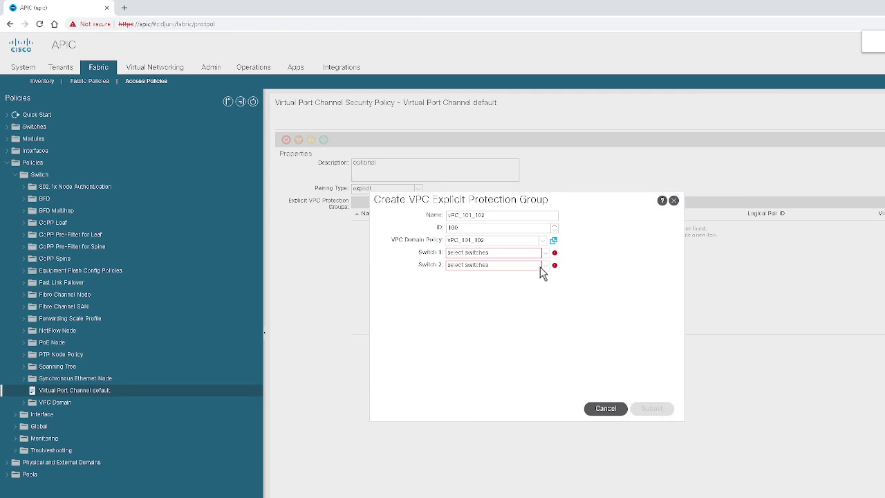
Set switch 1 to 101 and switch 2 to 102, and submit the VPC explicit protection group.
{"action": "left_click", "coordinate": [547, 252]}
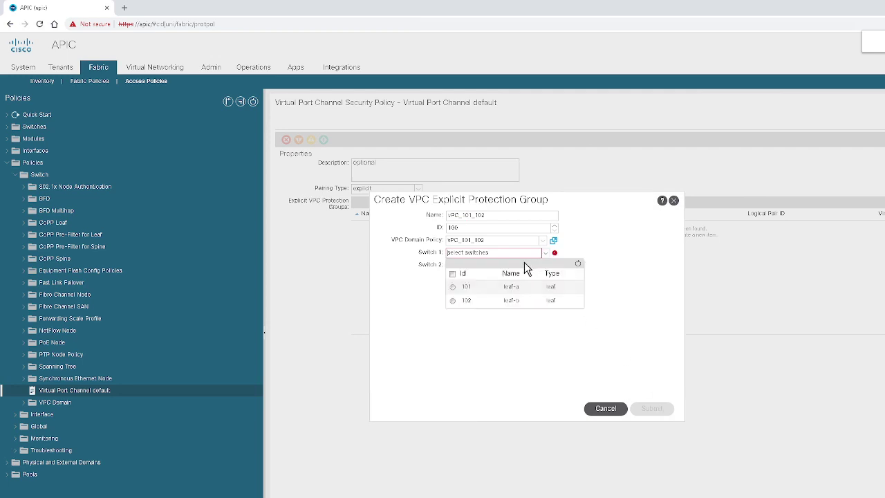
{"action": "left_click", "coordinate": [455, 289]}
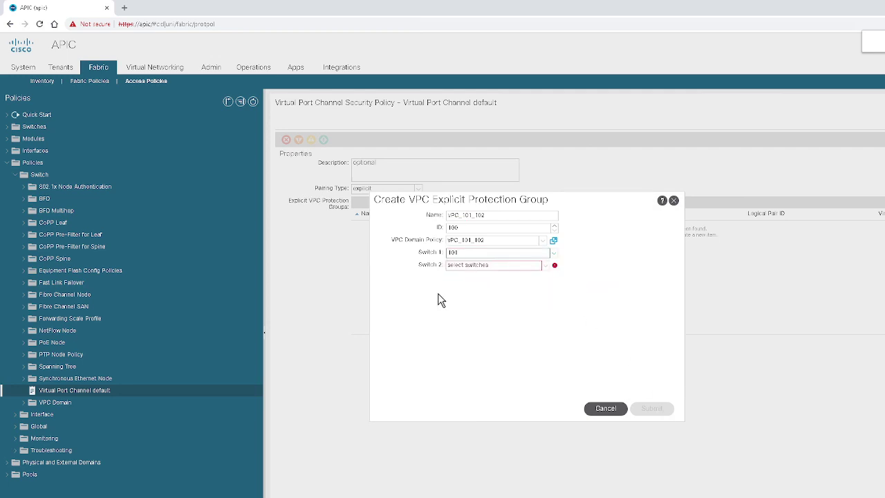
{"action": "left_click", "coordinate": [546, 265]}
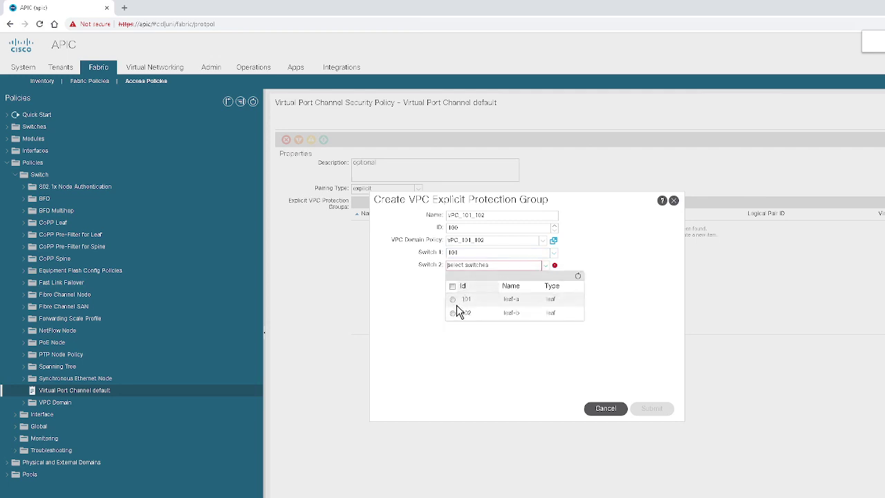
{"action": "left_click", "coordinate": [453, 314]}
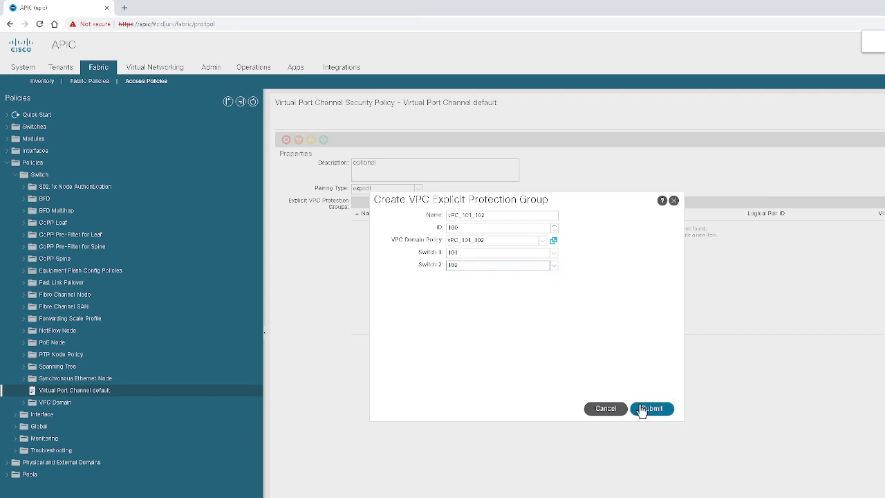
{"action": "left_click", "coordinate": [642, 409]}
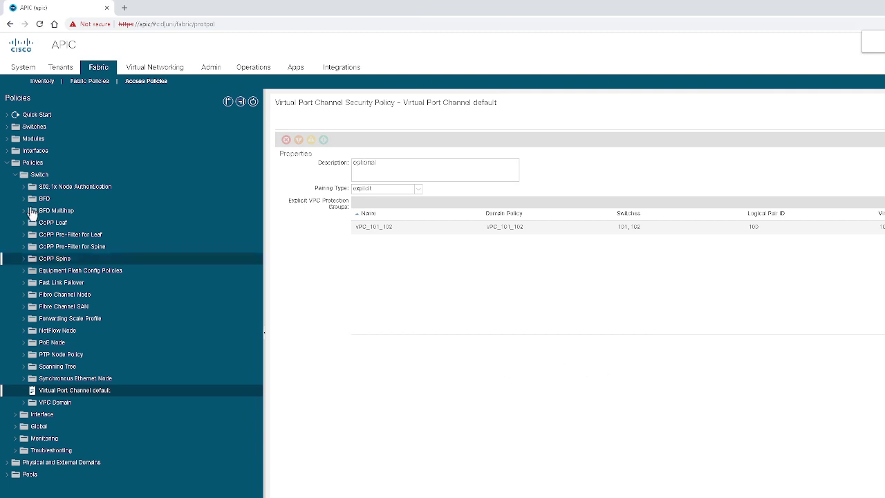
Start a new VLAN pool named vPC with static allocation under the access policy pools.
{"action": "left_click", "coordinate": [15, 177]}
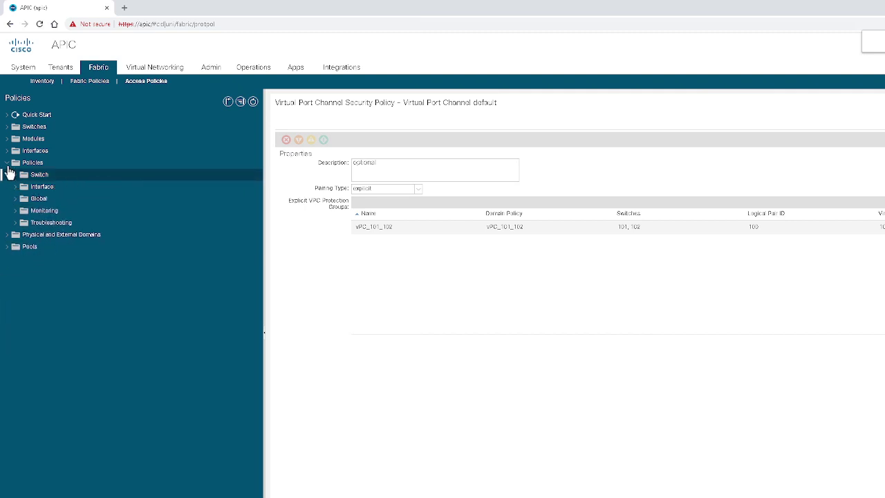
{"action": "left_click", "coordinate": [9, 168]}
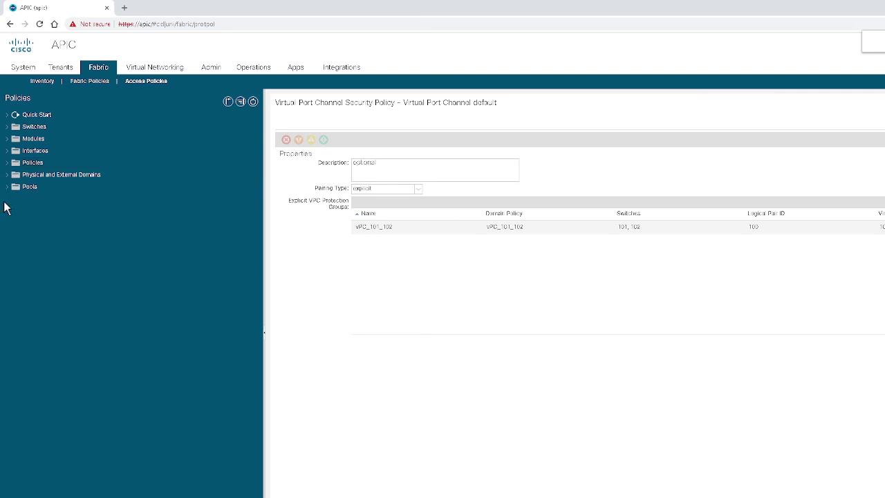
{"action": "left_click", "coordinate": [7, 188]}
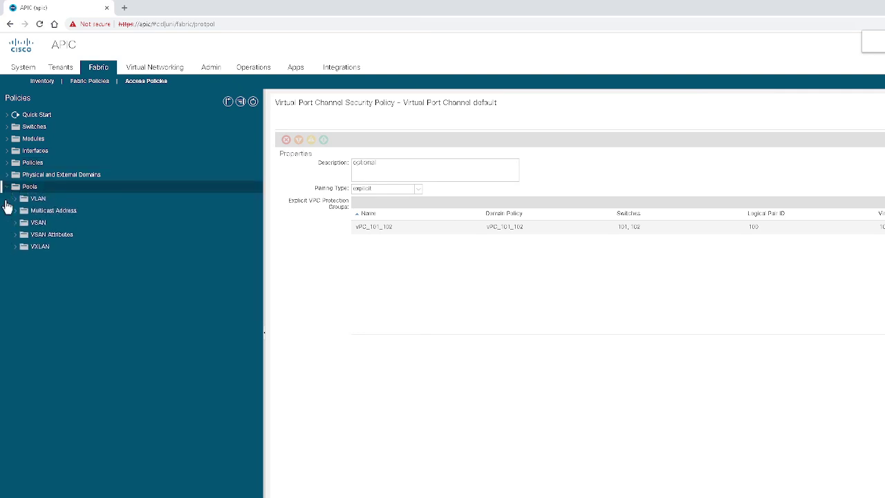
{"action": "left_click", "coordinate": [36, 200]}
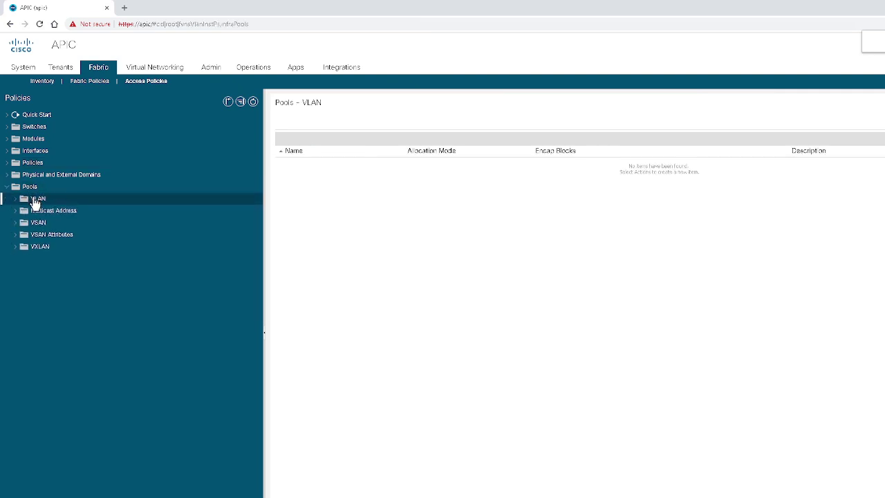
{"action": "right_click", "coordinate": [36, 200]}
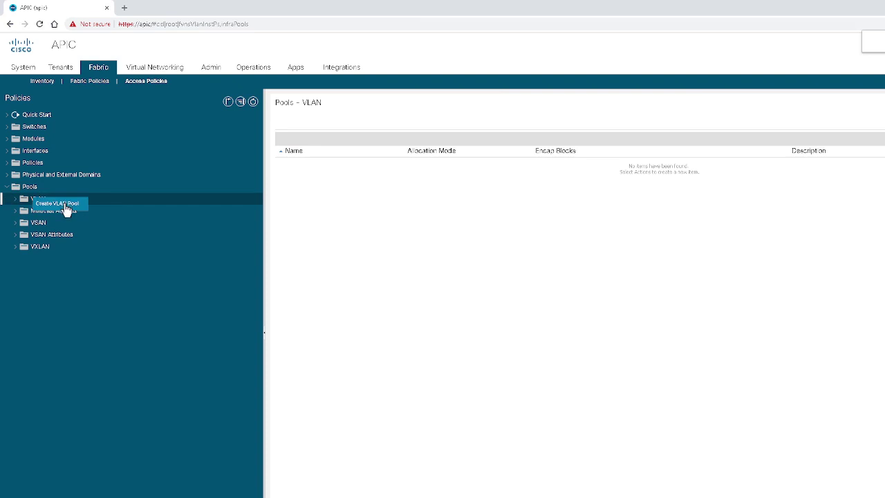
{"action": "left_click", "coordinate": [67, 204]}
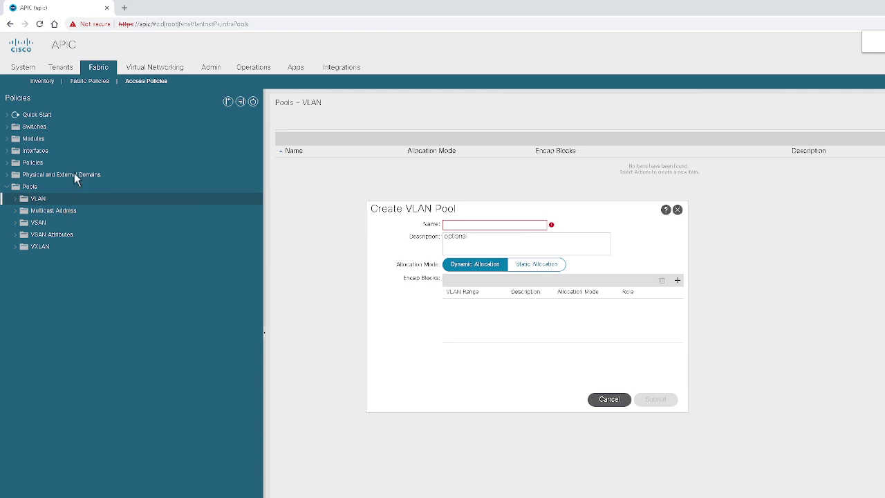
{"action": "left_click", "coordinate": [447, 224]}
{"action": "type", "text": "vPC"}
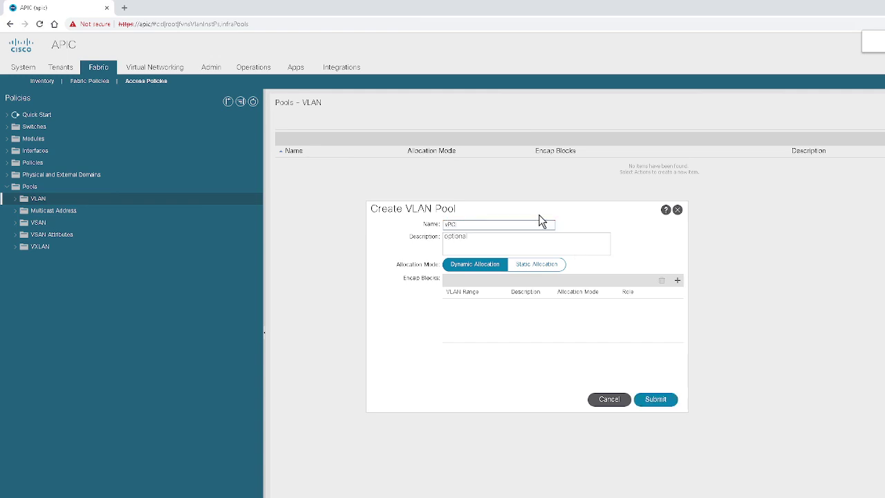
{"action": "left_click", "coordinate": [521, 272]}
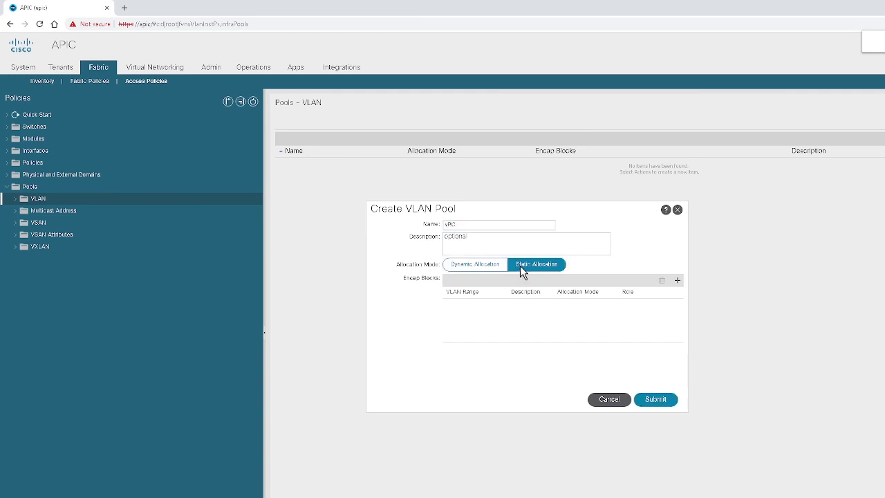
Add an encap block for VLAN range 10 to 50 and submit the VLAN pool.
{"action": "left_click", "coordinate": [679, 282]}
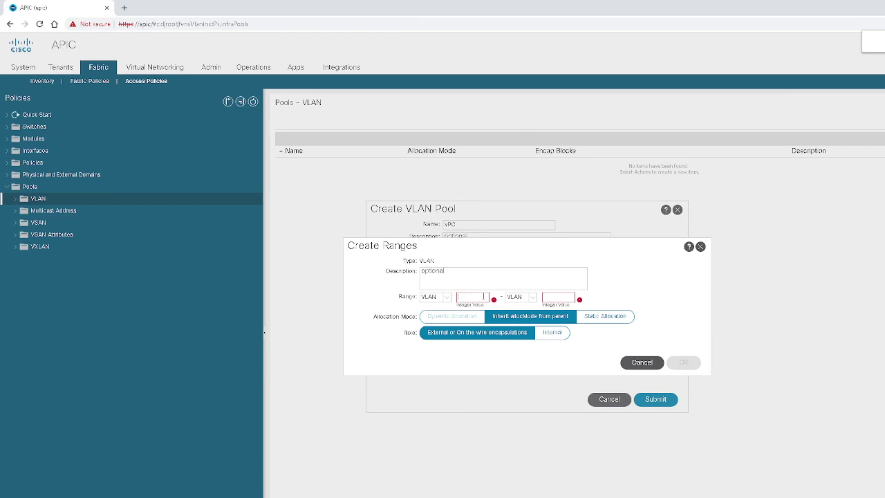
{"action": "left_click", "coordinate": [484, 296]}
{"action": "type", "text": "10"}
{"action": "left_click", "coordinate": [556, 298]}
{"action": "type", "text": "50"}
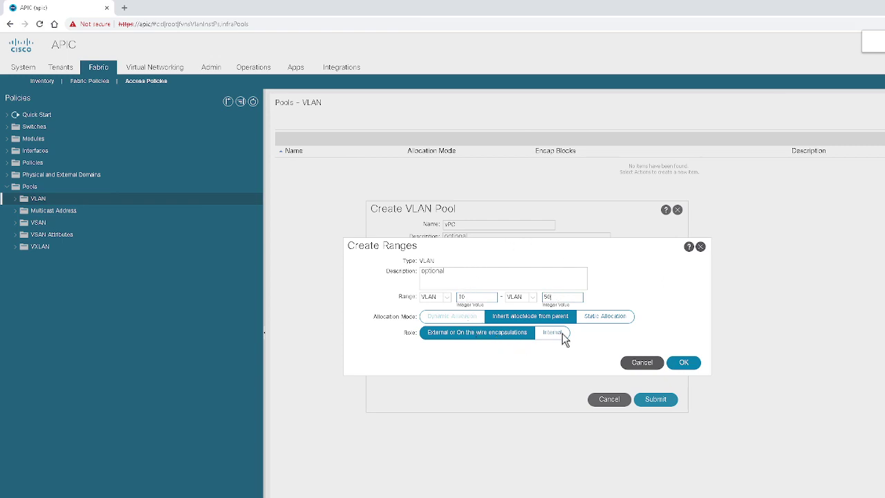
{"action": "left_click", "coordinate": [682, 364]}
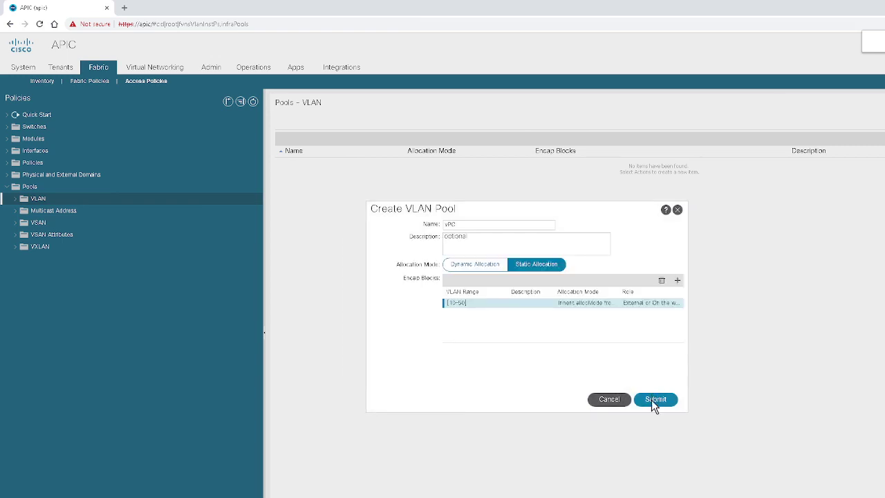
{"action": "left_click", "coordinate": [654, 399]}
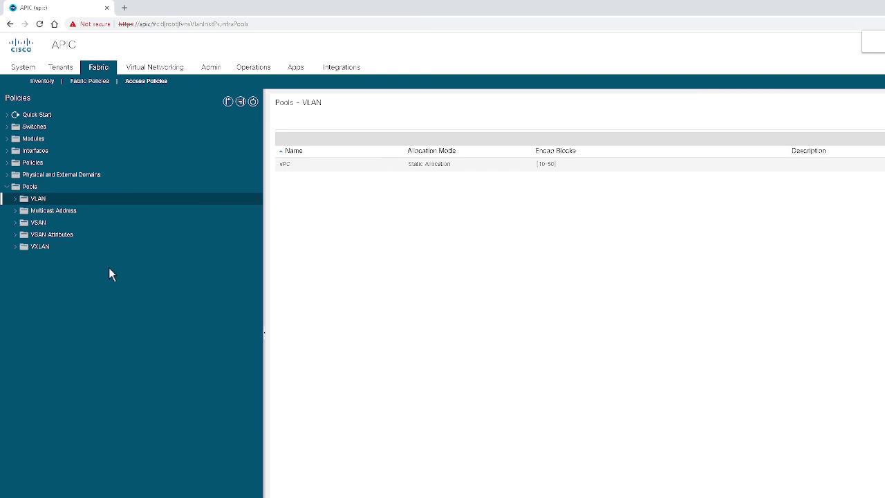
Create a physical domain named SErver that uses the static VLAN pool vPC.
{"action": "left_click", "coordinate": [10, 176]}
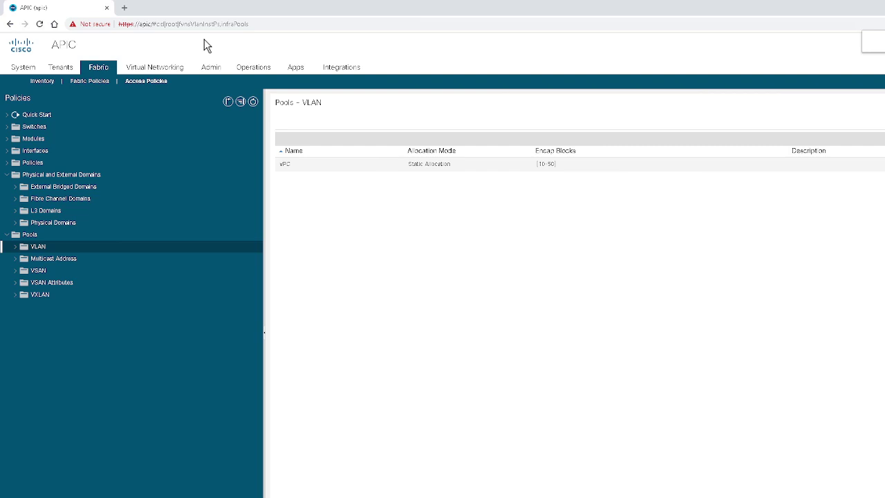
{"action": "left_click", "coordinate": [72, 232]}
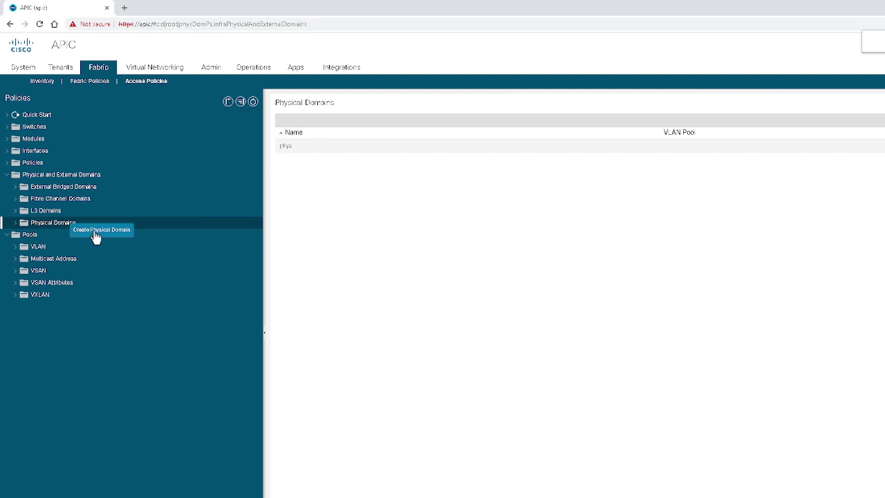
{"action": "left_click", "coordinate": [95, 237]}
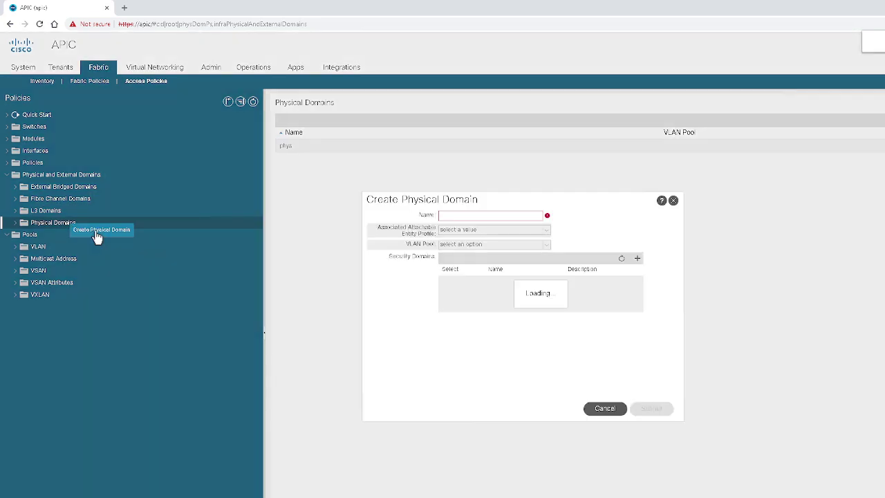
{"action": "left_click", "coordinate": [464, 216]}
{"action": "type", "text": "Server"}
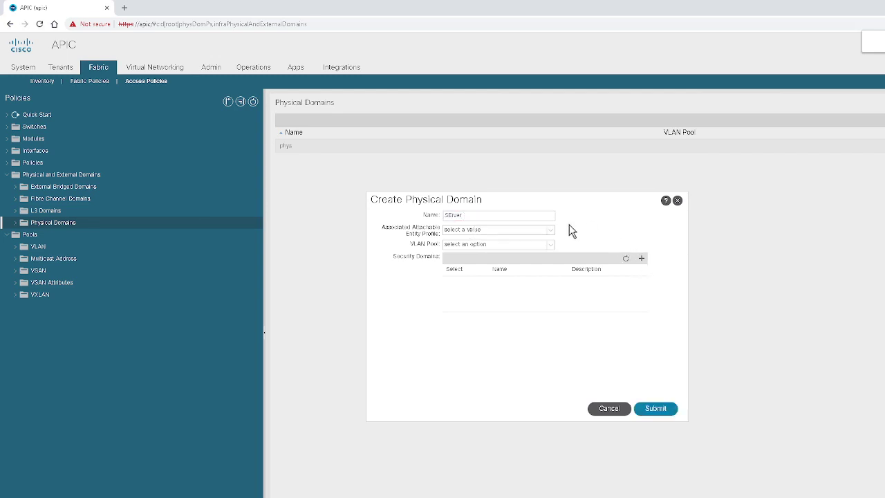
{"action": "left_click", "coordinate": [553, 244]}
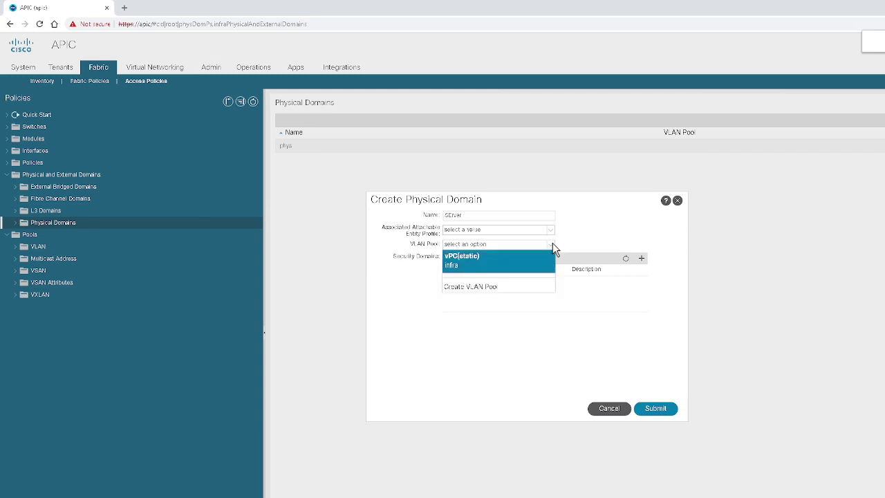
{"action": "left_click", "coordinate": [498, 261]}
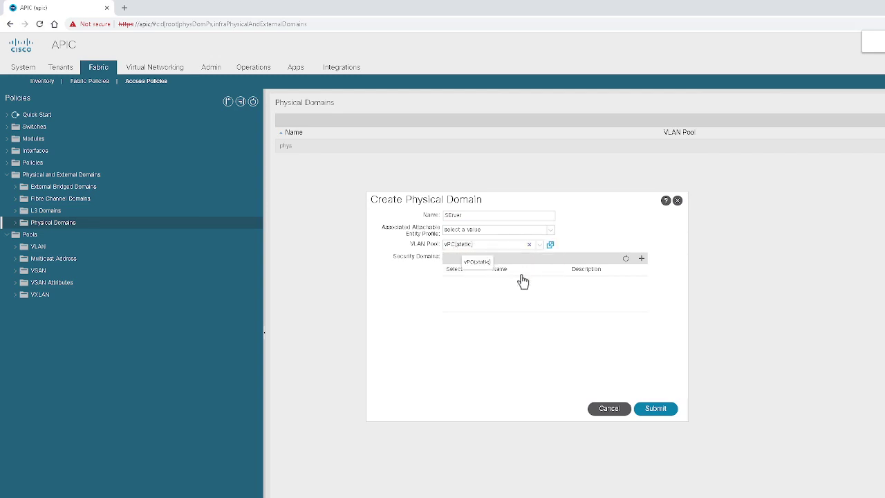
{"action": "left_click", "coordinate": [665, 410]}
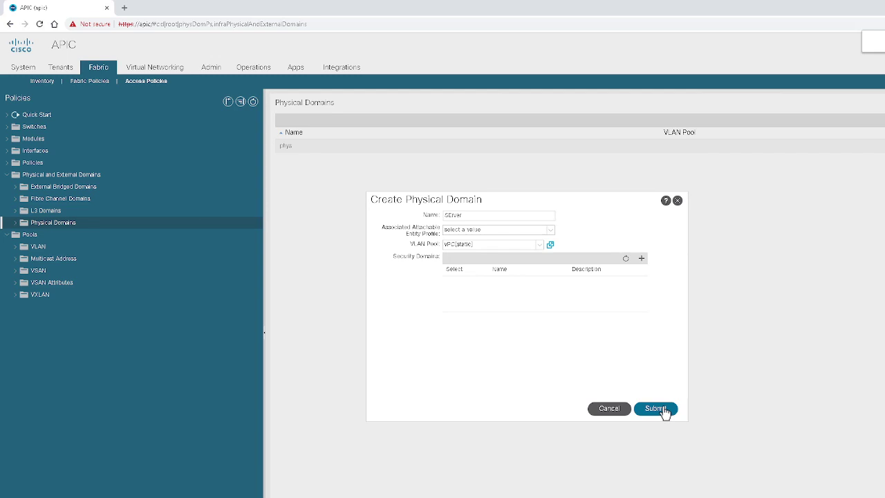
{"action": "left_click", "coordinate": [664, 410]}
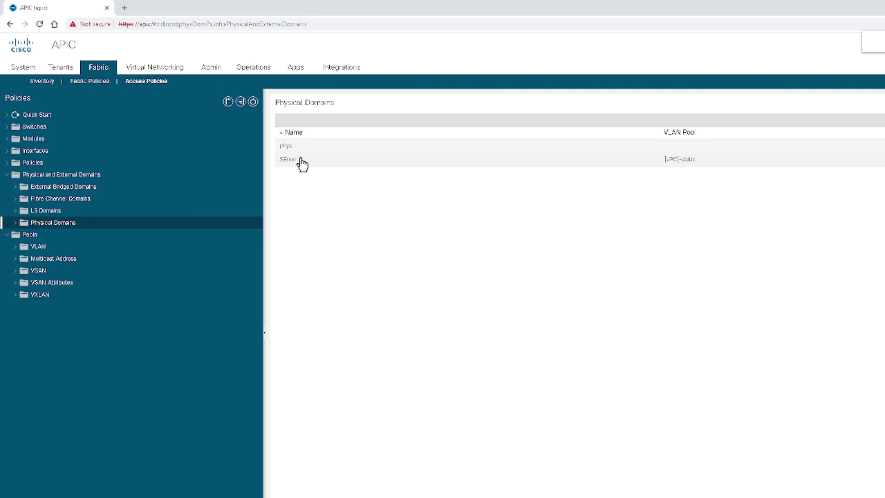
Start an attachable access entity profile named vPC_AAEP under the global policies.
{"action": "left_click", "coordinate": [8, 175]}
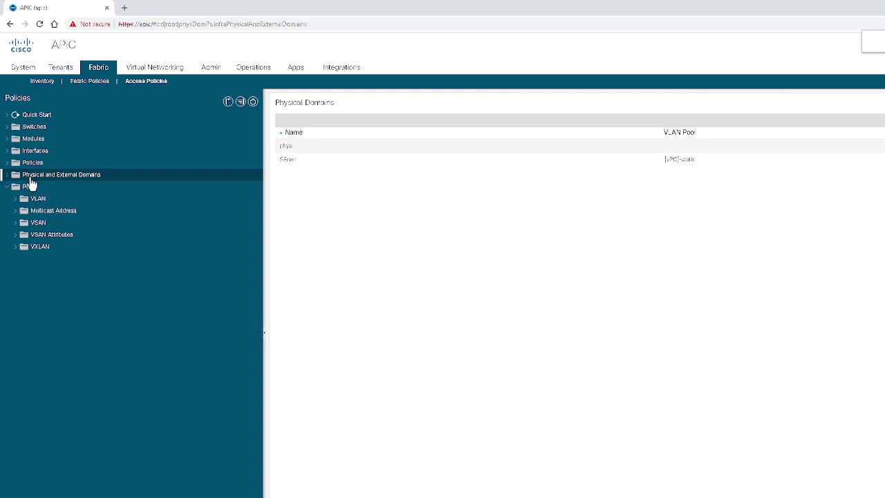
{"action": "left_click", "coordinate": [6, 163]}
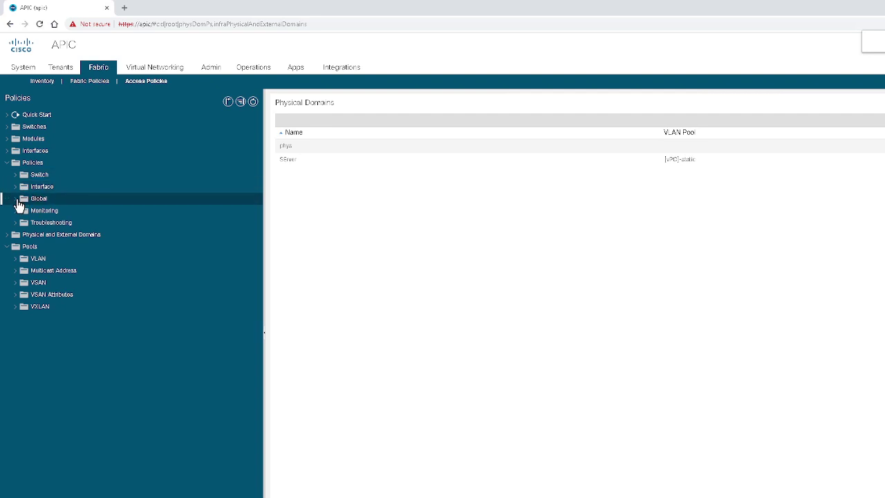
{"action": "left_click", "coordinate": [17, 200]}
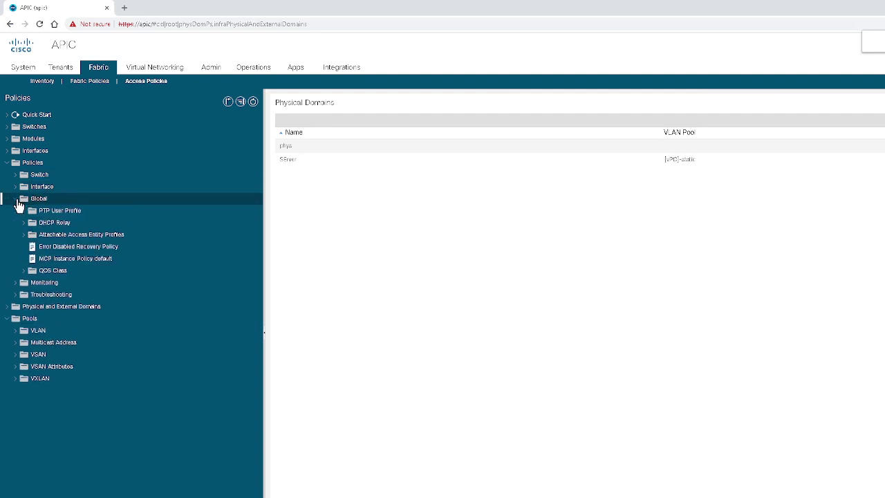
{"action": "left_click", "coordinate": [91, 237]}
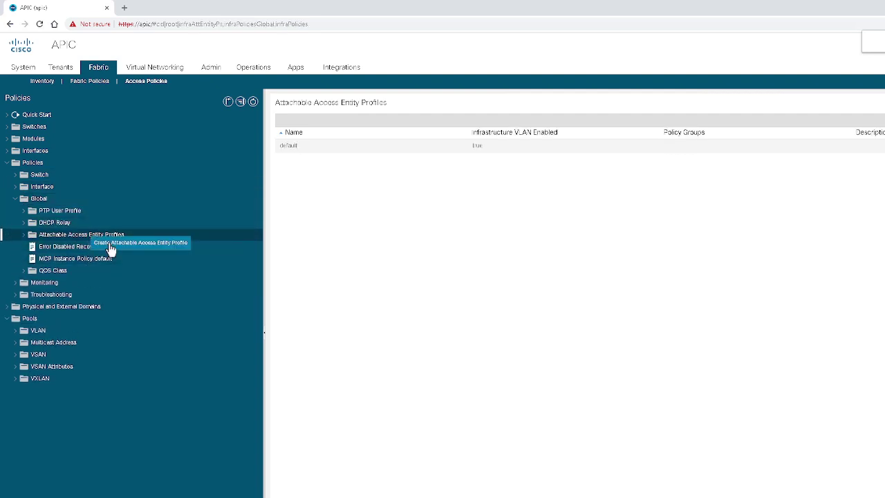
{"action": "left_click", "coordinate": [110, 243]}
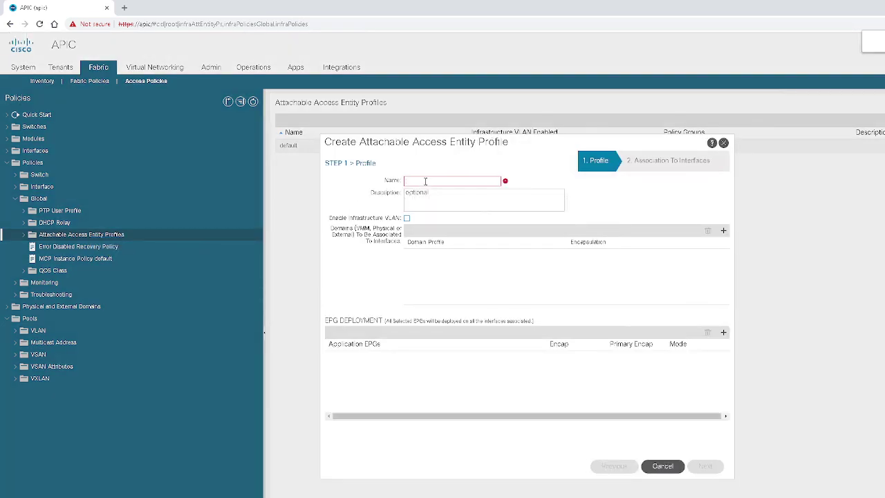
{"action": "type", "text": "VPC"}
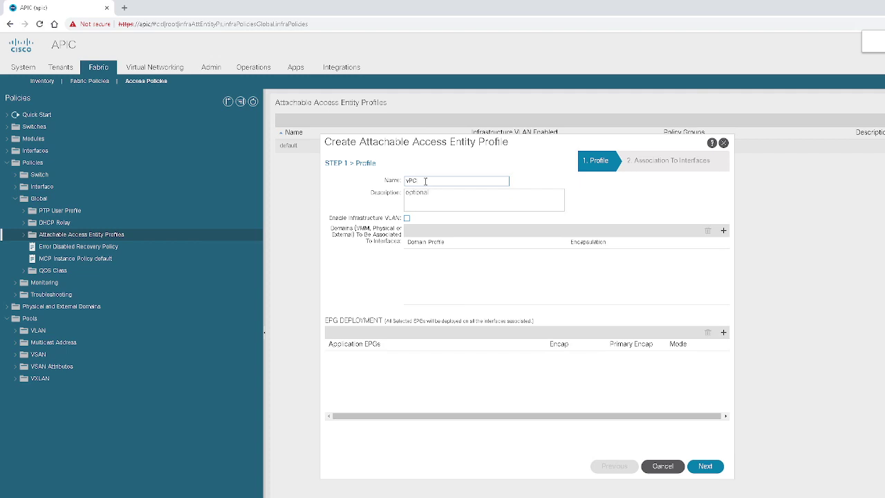
{"action": "type", "text": "_Dom"}
{"action": "type", "text": "AEP"}
Associate the SErver physical domain with the attachable access entity profile and finish it without selecting any interfaces.
{"action": "left_click", "coordinate": [724, 231]}
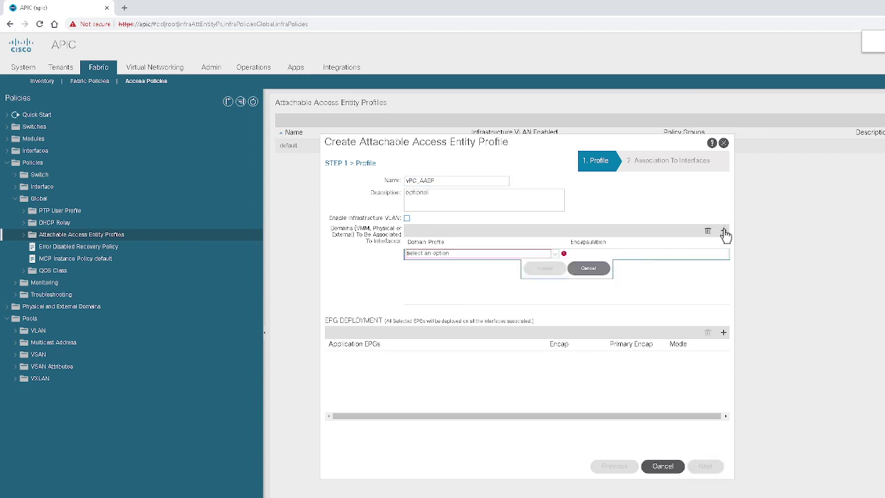
{"action": "left_click", "coordinate": [556, 256]}
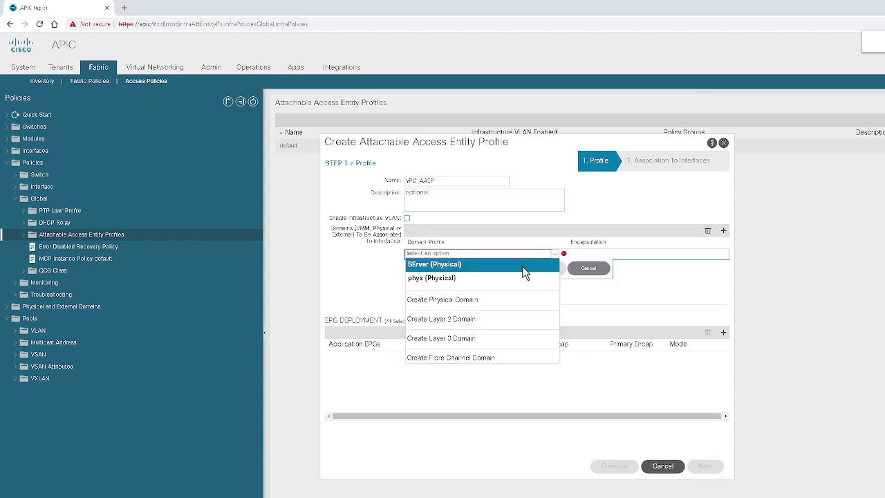
{"action": "left_click", "coordinate": [523, 268]}
{"action": "left_click", "coordinate": [546, 269]}
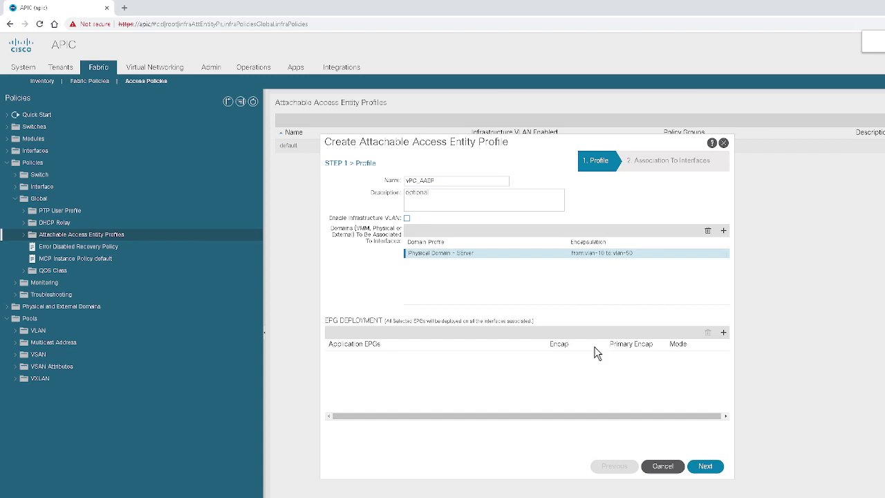
{"action": "left_click", "coordinate": [704, 466]}
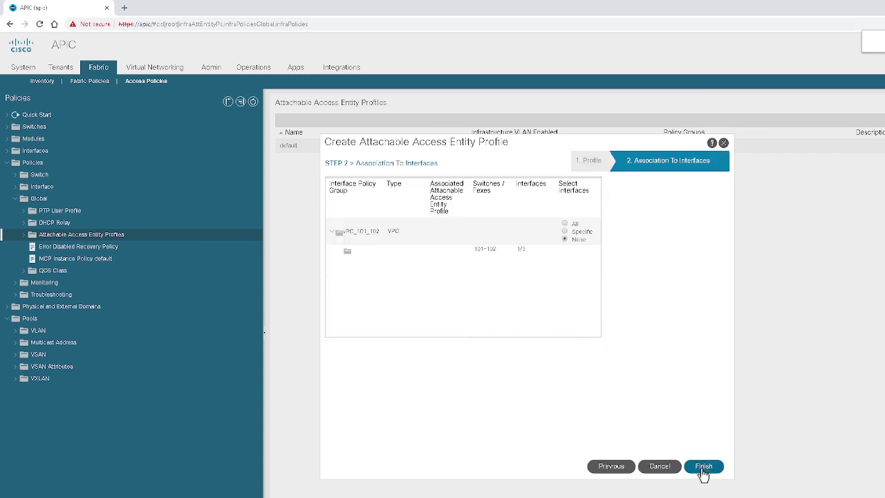
{"action": "left_click", "coordinate": [703, 467]}
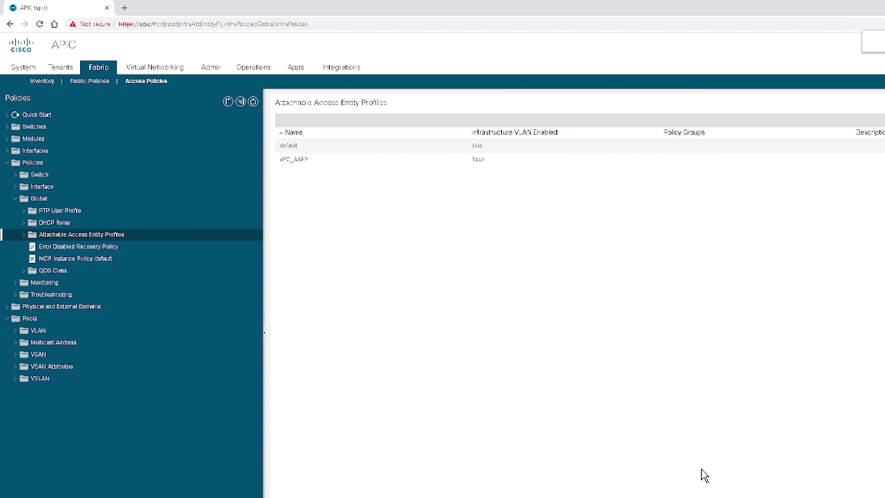
In the vPC_101_102 policy group under the leaf VPC interface policy groups, set the attached entity profile to vPC_AAEP.
{"action": "left_click", "coordinate": [15, 199]}
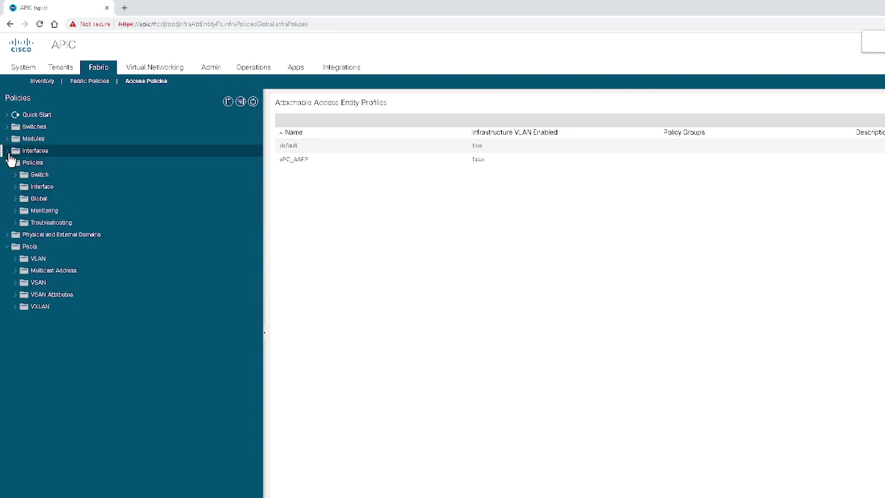
{"action": "left_click", "coordinate": [9, 153]}
{"action": "left_click", "coordinate": [24, 166]}
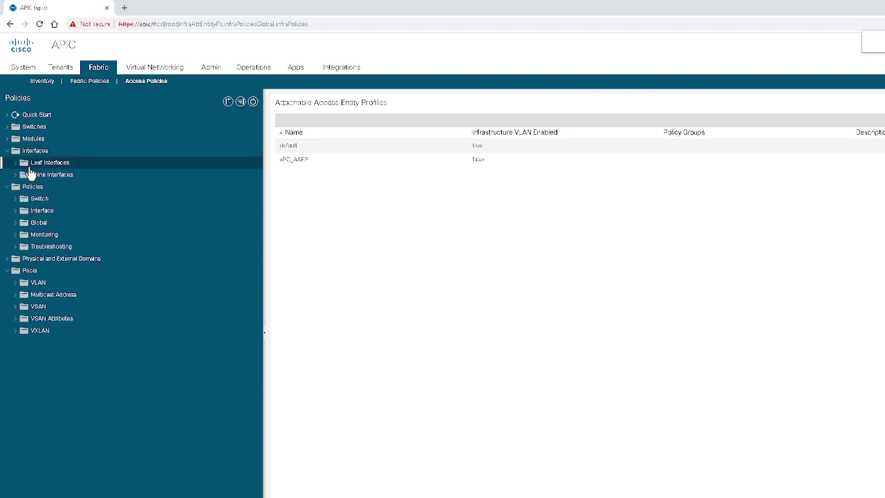
{"action": "left_click", "coordinate": [17, 166]}
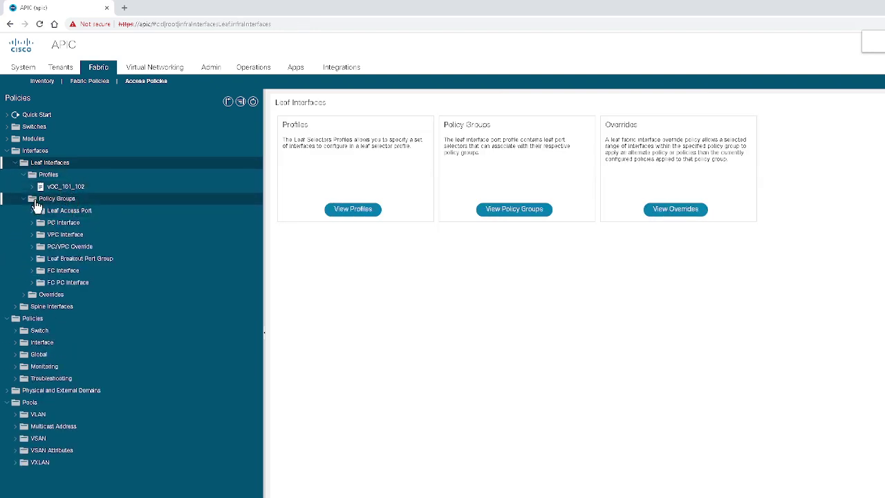
{"action": "left_click", "coordinate": [55, 237]}
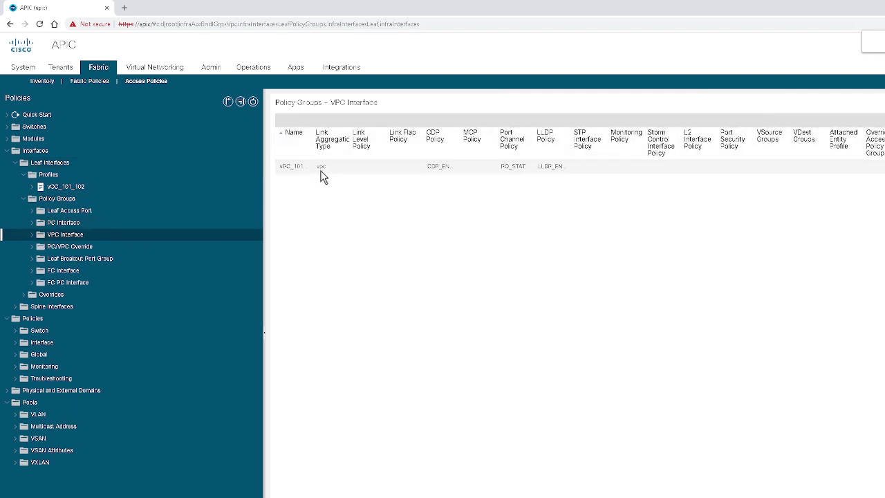
{"action": "double_click", "coordinate": [322, 170]}
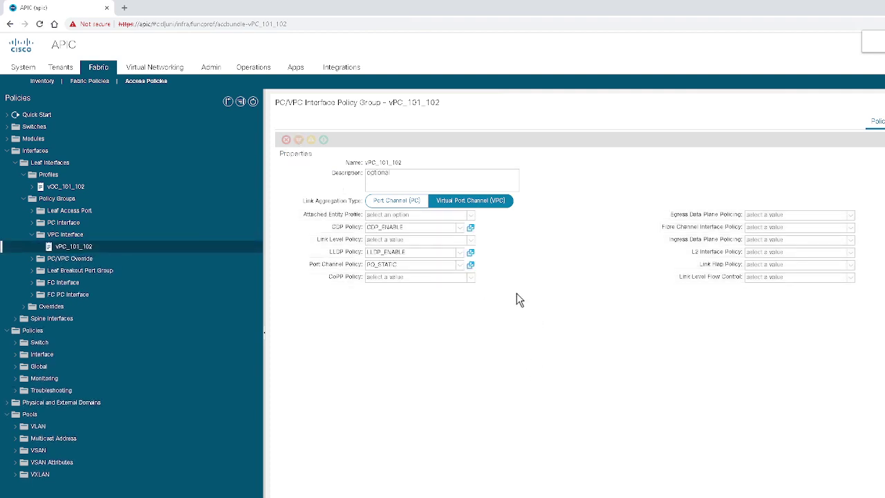
{"action": "left_click", "coordinate": [469, 215]}
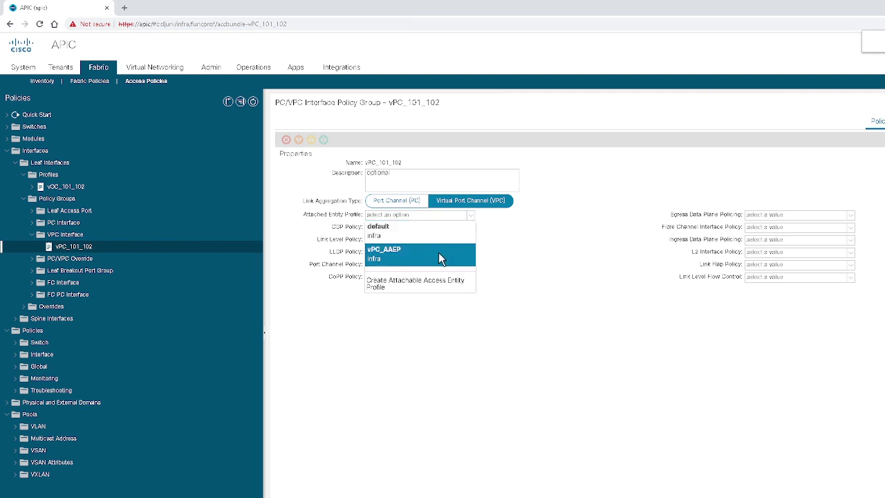
{"action": "left_click", "coordinate": [441, 258]}
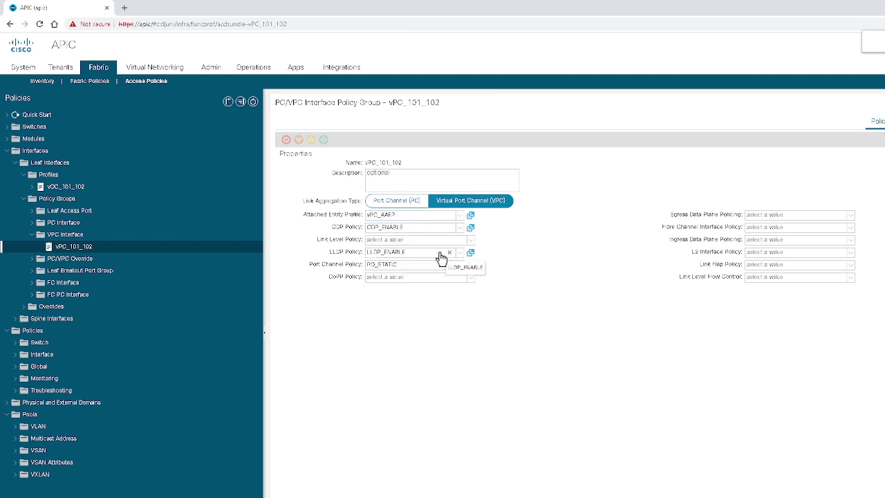
Submit the policy group's changes and accept the policy usage warning for the affected leaf nodes.
{"action": "key", "text": "ctrl+minus"}
{"action": "key", "text": "ctrl+minus"}
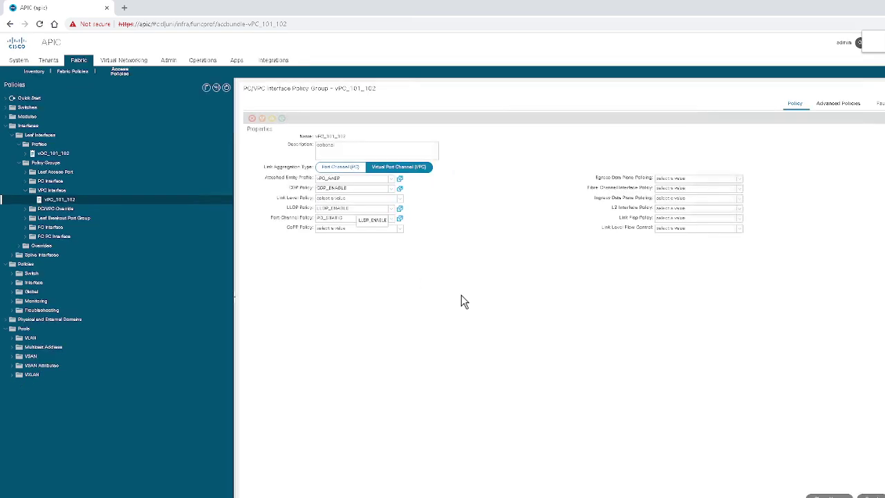
{"action": "key", "text": "ctrl+minus"}
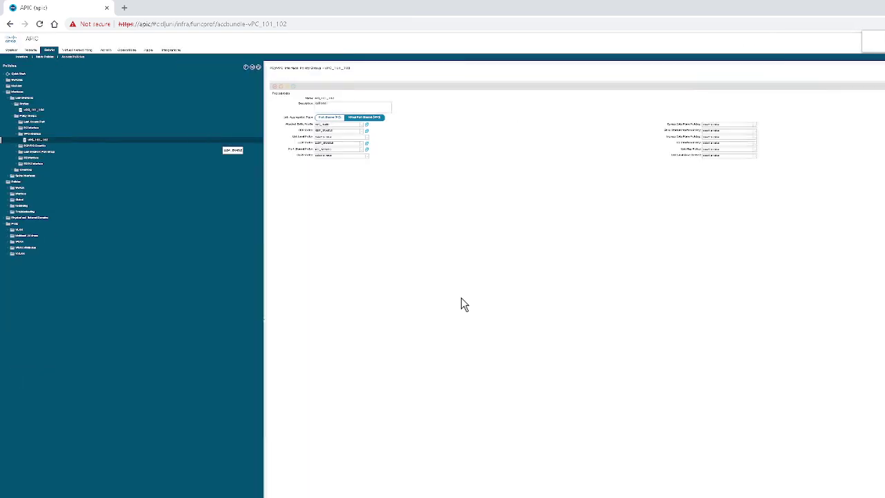
{"action": "key", "text": "ctrl+minus"}
{"action": "key", "text": "ctrl+minus"}
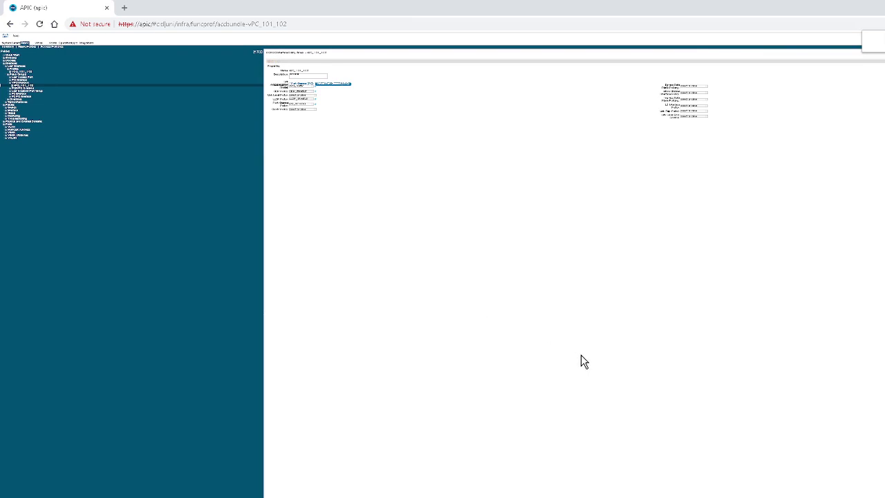
{"action": "key", "text": "ctrl+plus"}
{"action": "key", "text": "ctrl+plus"}
{"action": "key", "text": "ctrl+plus"}
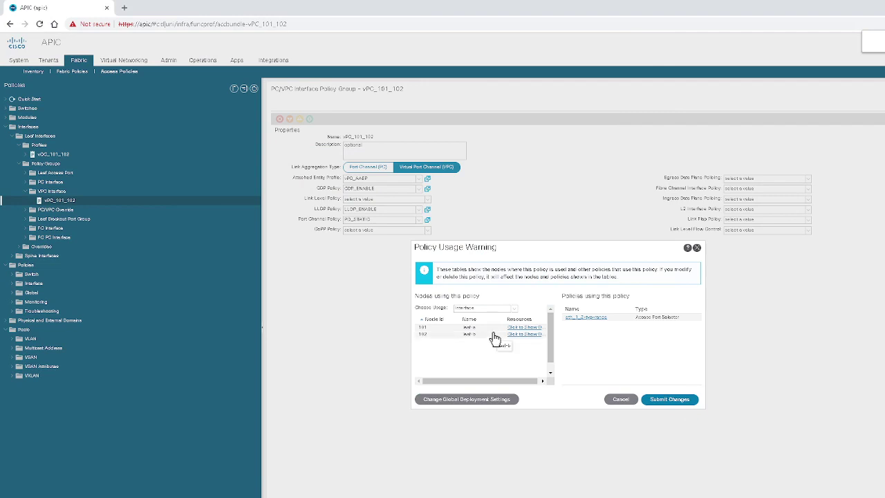
{"action": "key", "text": "super"}
{"action": "key", "text": "super"}
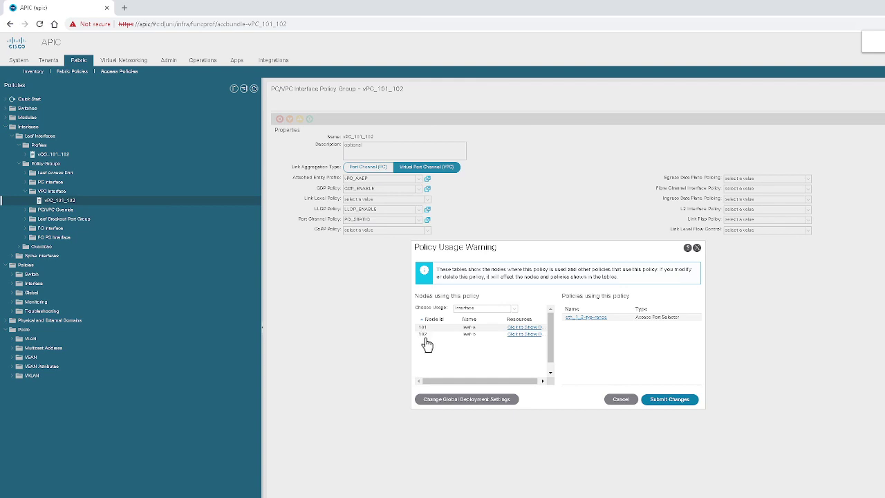
{"action": "left_click", "coordinate": [662, 401]}
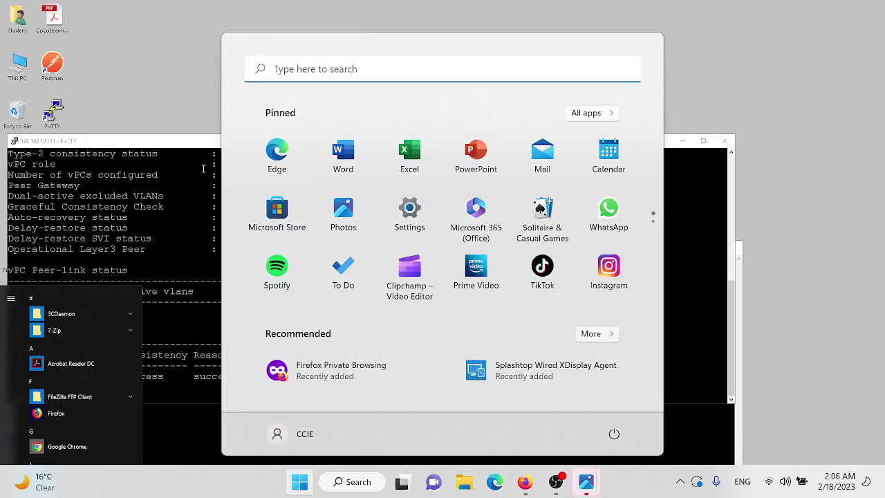
Switch to the leaf-a PuTTY session, run show vpc, and review the peer status, peer-link and the vPC's port channel.
{"action": "left_click", "coordinate": [178, 174]}
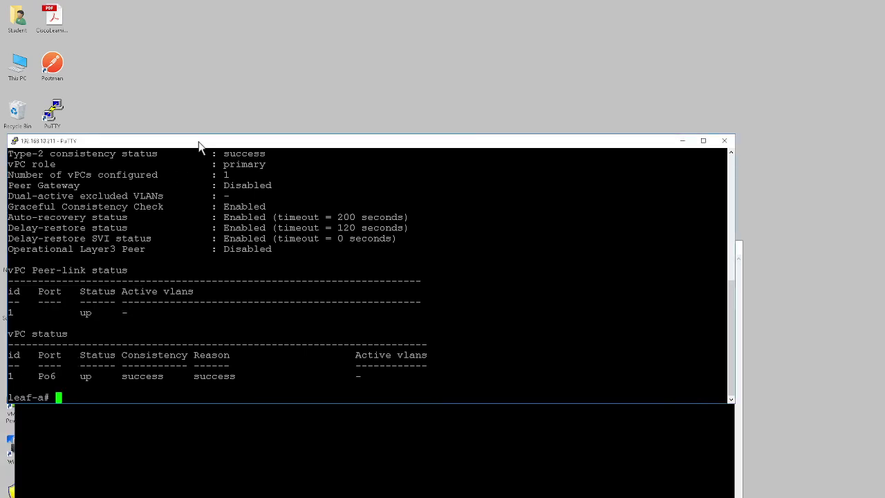
{"action": "left_click_drag", "start_coordinate": [199, 143], "coordinate": [207, 115]}
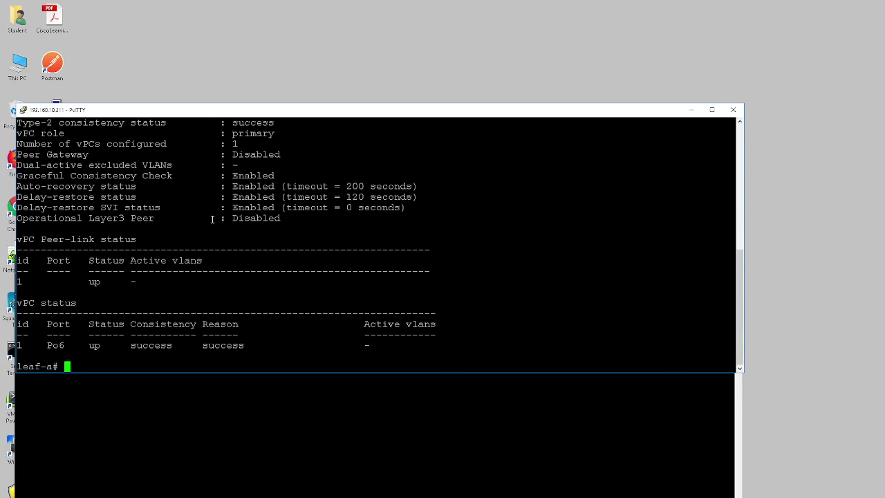
{"action": "type", "text": "show vpc"}
{"action": "key", "text": "Return"}
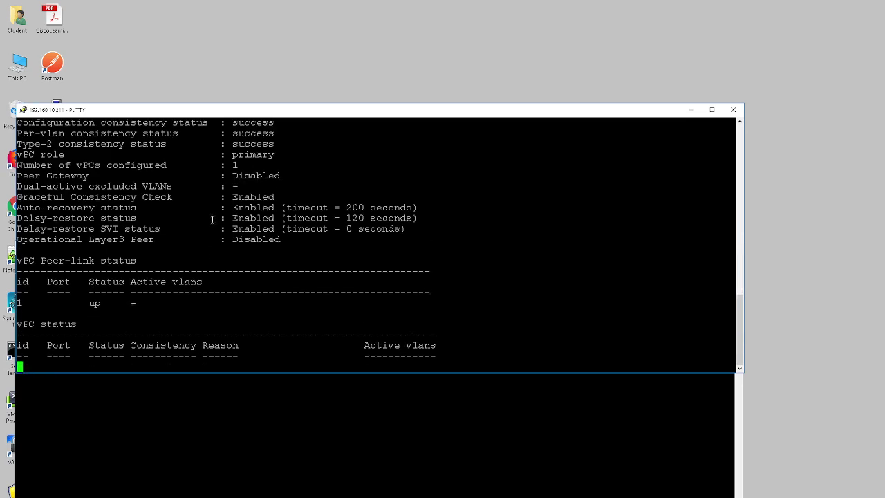
{"action": "scroll", "coordinate": [256, 306], "scroll_direction": "up", "scroll_amount": 20}
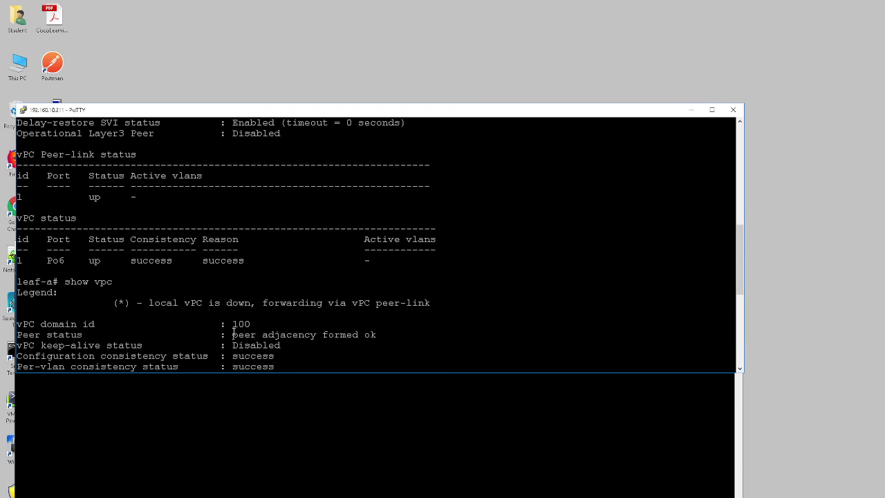
{"action": "scroll", "coordinate": [233, 331], "scroll_direction": "down", "scroll_amount": 4}
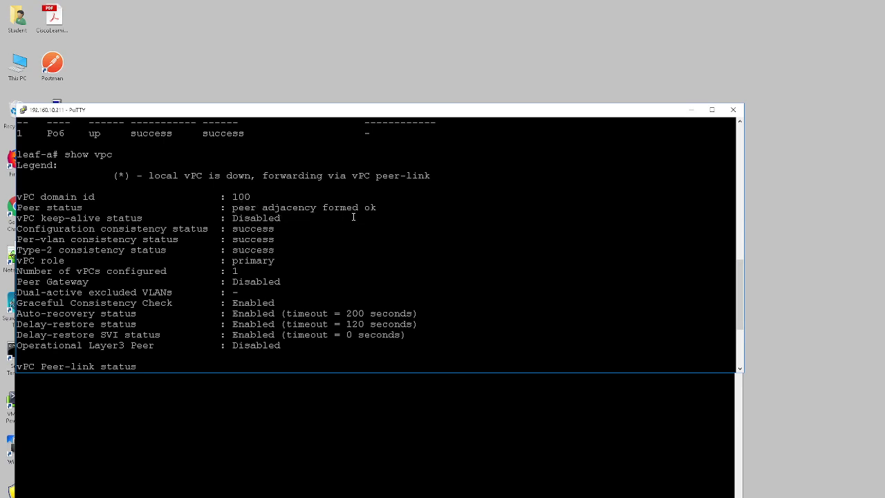
{"action": "scroll", "coordinate": [297, 245], "scroll_direction": "down", "scroll_amount": 4}
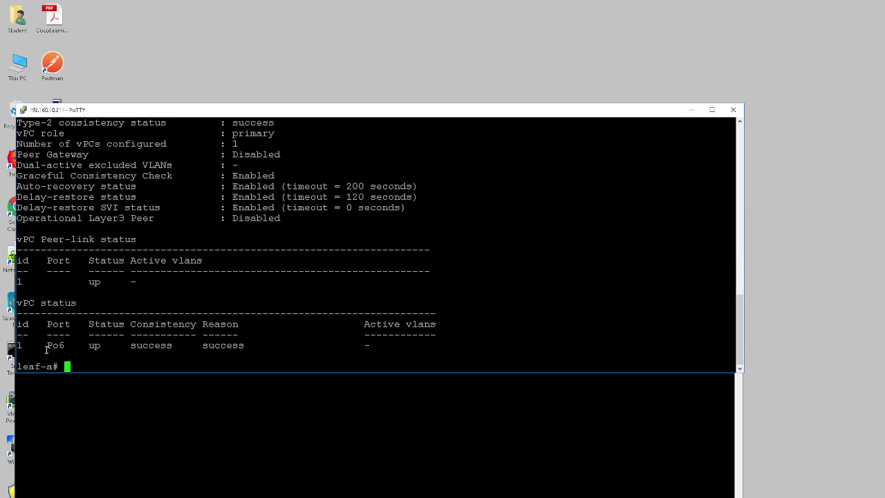
{"action": "left_click_drag", "start_coordinate": [48, 344], "coordinate": [69, 345]}
{"action": "left_click", "coordinate": [155, 349]}
Run show port-channel summary on leaf-a to check the port channel's members.
{"action": "type", "text": "show port"}
{"action": "key", "text": "Tab"}
{"action": "key", "text": "Tab"}
{"action": "key", "text": "Tab"}
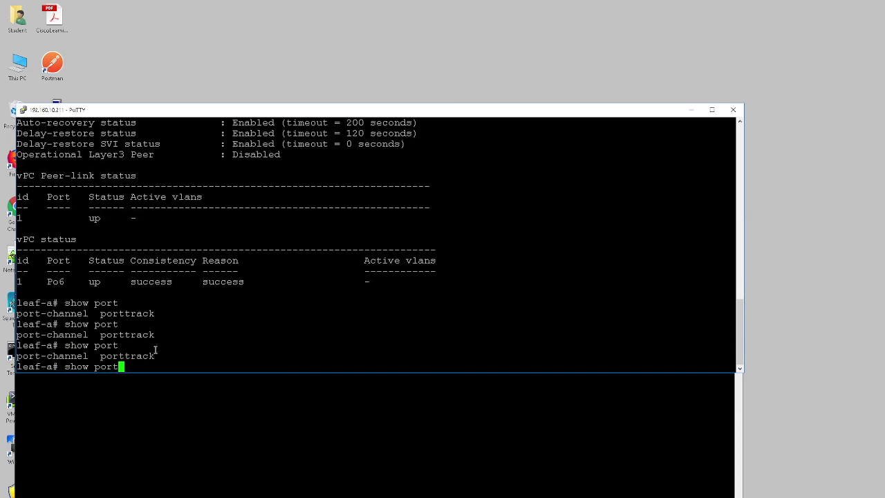
{"action": "type", "text": "-ch"}
{"action": "key", "text": "Tab"}
{"action": "type", "text": "sum"}
{"action": "key", "text": "Tab"}
{"action": "key", "text": "Return"}
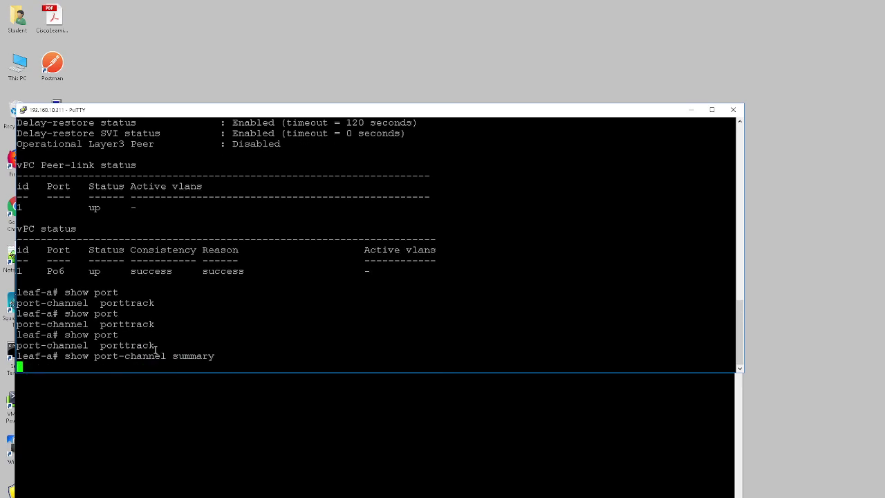